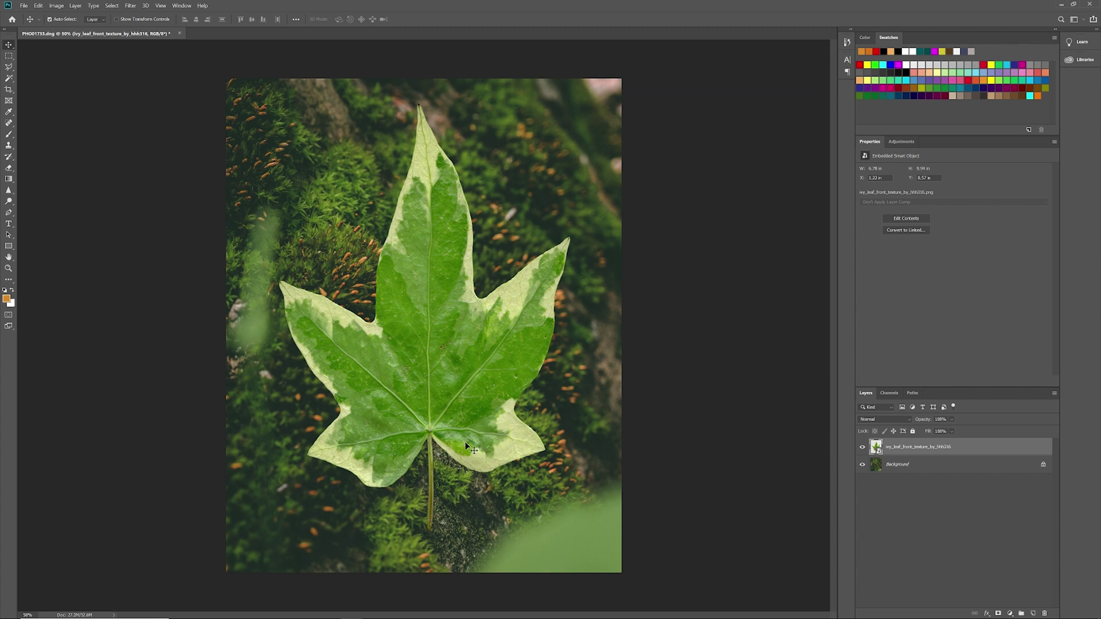
# - Undo the last leaf move and shift the ivy leaf toward the middle of the moss photo
pyautogui.hotkey('ctrl', 'z')
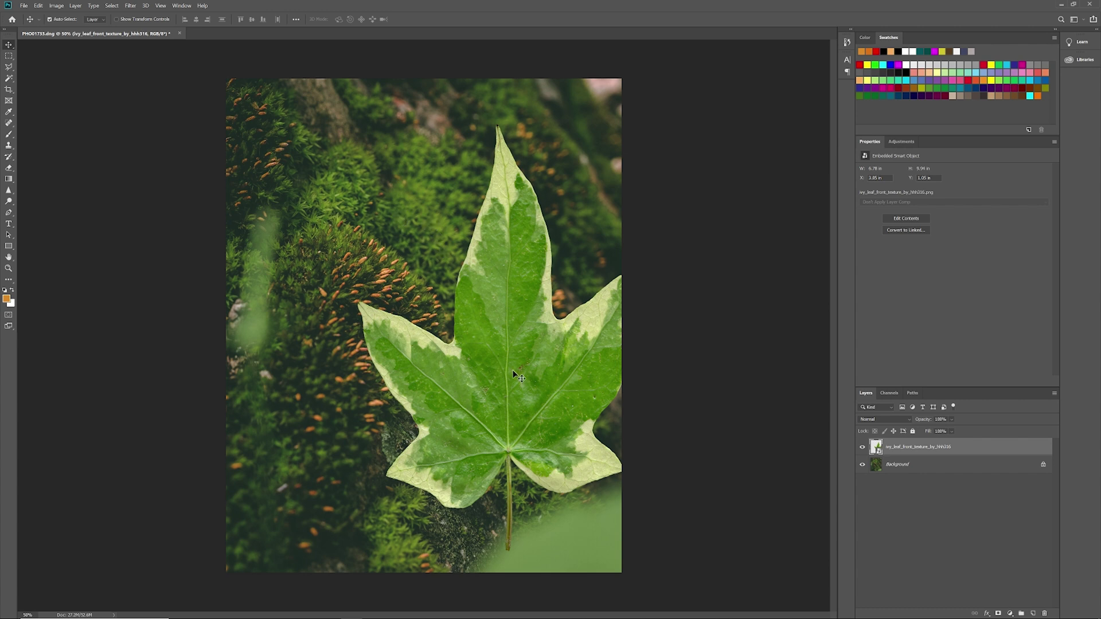
pyautogui.moveTo(522, 388); pyautogui.dragTo(491, 384)
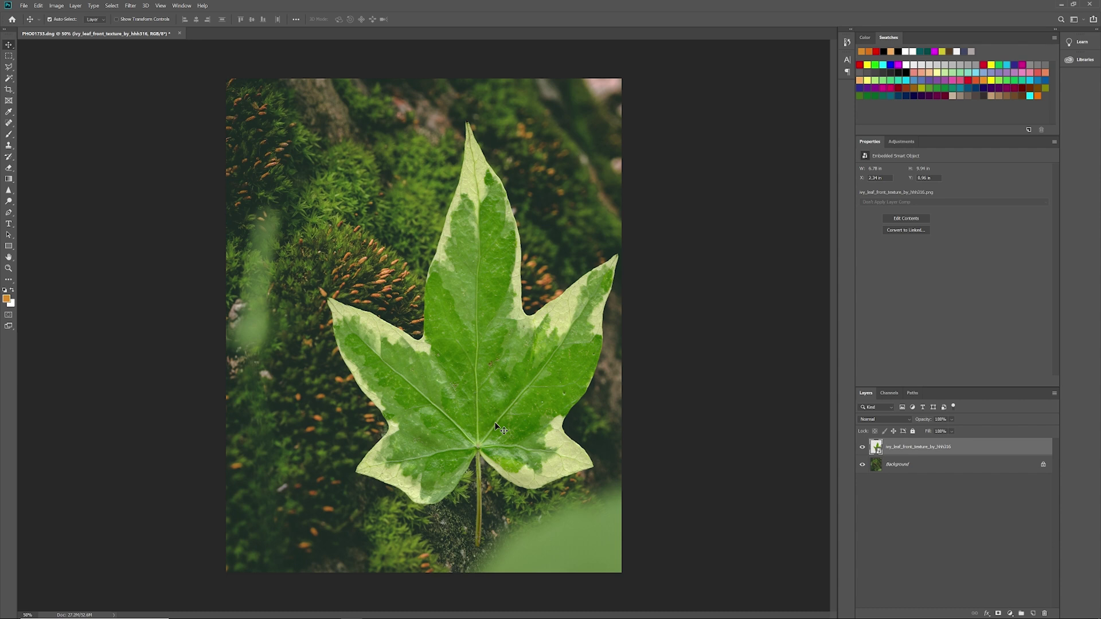
pyautogui.moveTo(497, 427); pyautogui.dragTo(476, 387)
# - Free-transform the ivy leaf, rotating it about a quarter turn with its tip facing left, and try it in the photo's lower-left corner
pyautogui.hotkey('ctrl', 't')
pyautogui.moveTo(641, 70); pyautogui.dragTo(298, 209)
pyautogui.moveTo(548, 290); pyautogui.dragTo(386, 444)
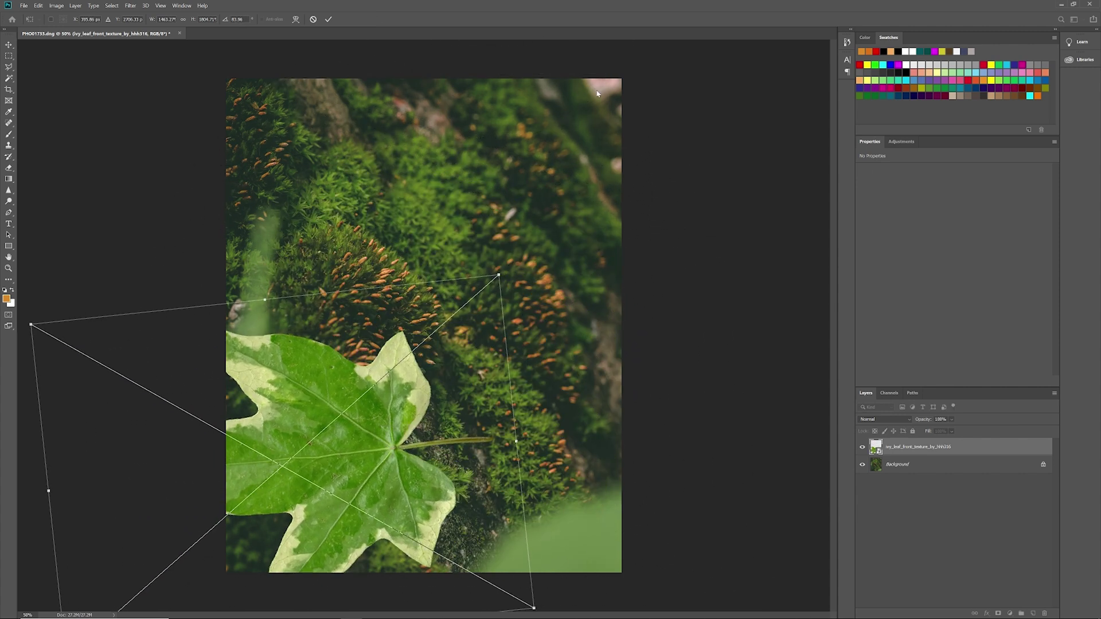
pyautogui.moveTo(410, 395); pyautogui.dragTo(280, 425)
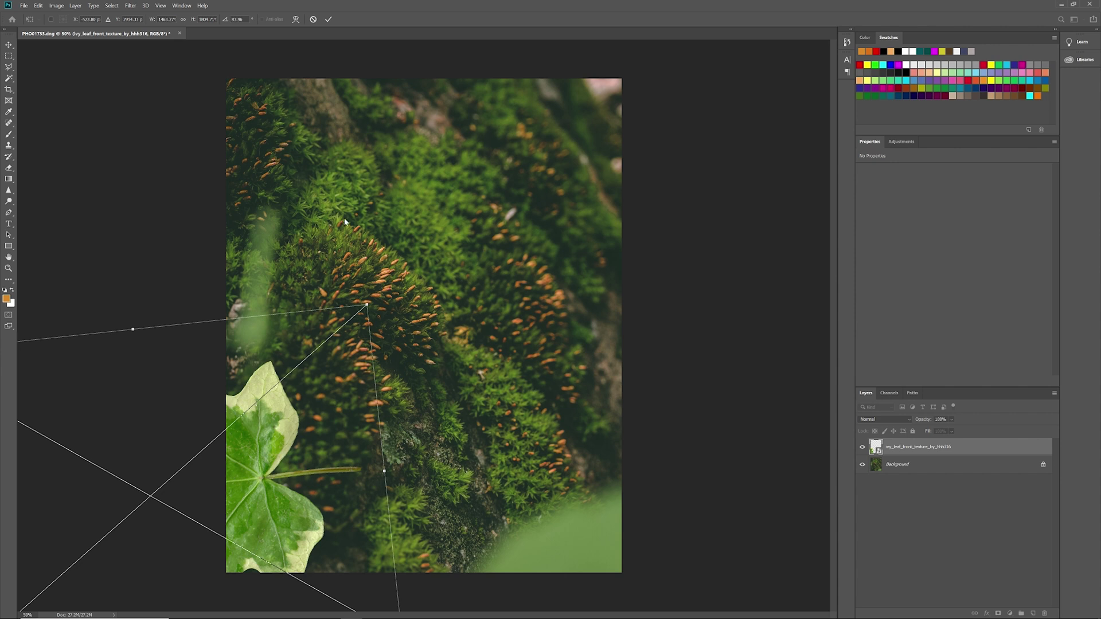
# - Place the leaf in the photo's upper-right corner, partly outside the frame, adjust its rotation slightly, and commit the transform
pyautogui.moveTo(260, 474); pyautogui.dragTo(554, 280)
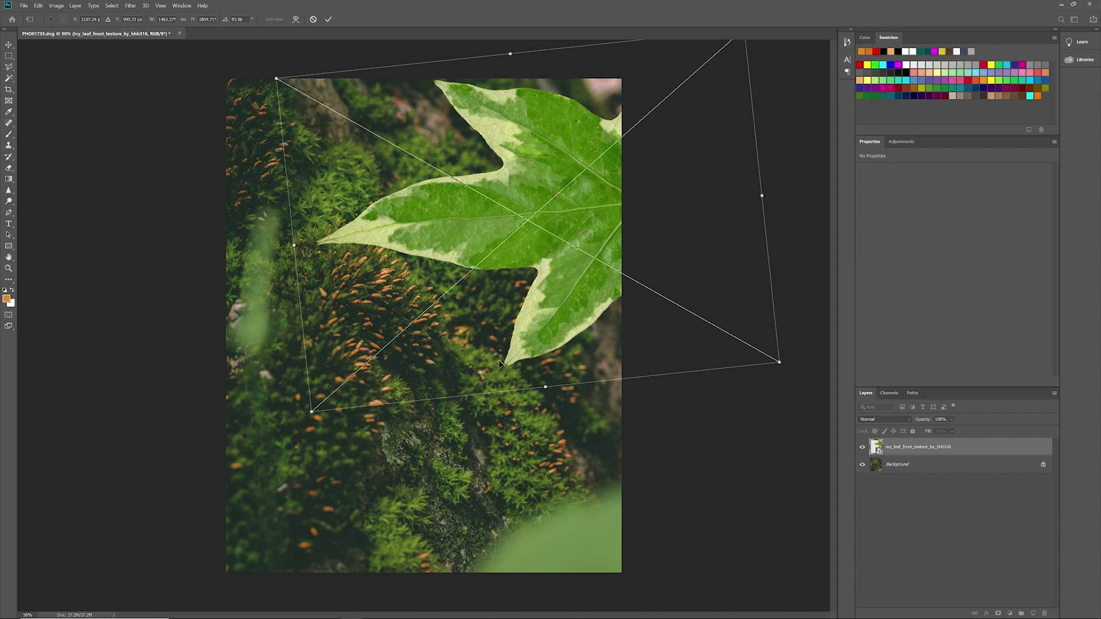
pyautogui.moveTo(522, 276); pyautogui.dragTo(583, 173)
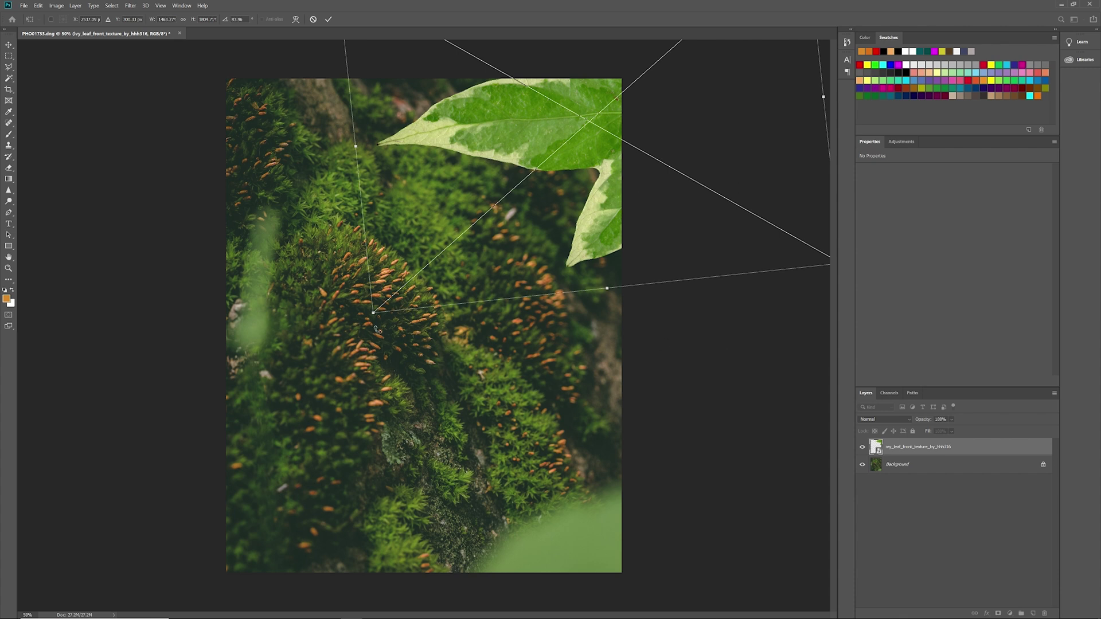
pyautogui.moveTo(366, 327); pyautogui.dragTo(381, 332)
pyautogui.moveTo(618, 235); pyautogui.dragTo(519, 324)
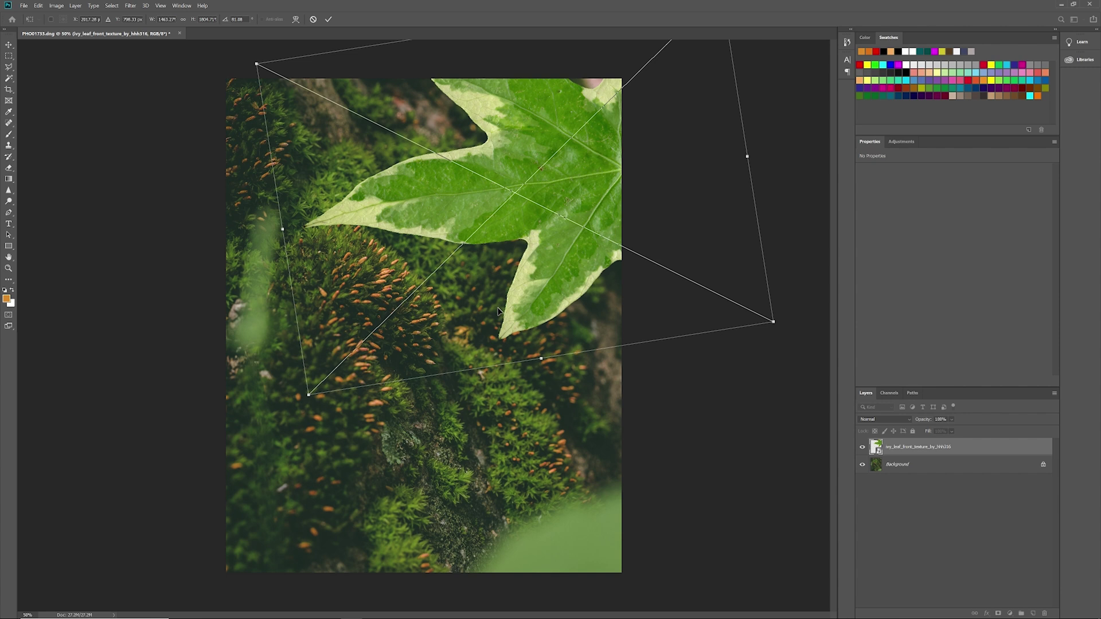
pyautogui.moveTo(491, 307); pyautogui.dragTo(584, 203)
pyautogui.press('Return')
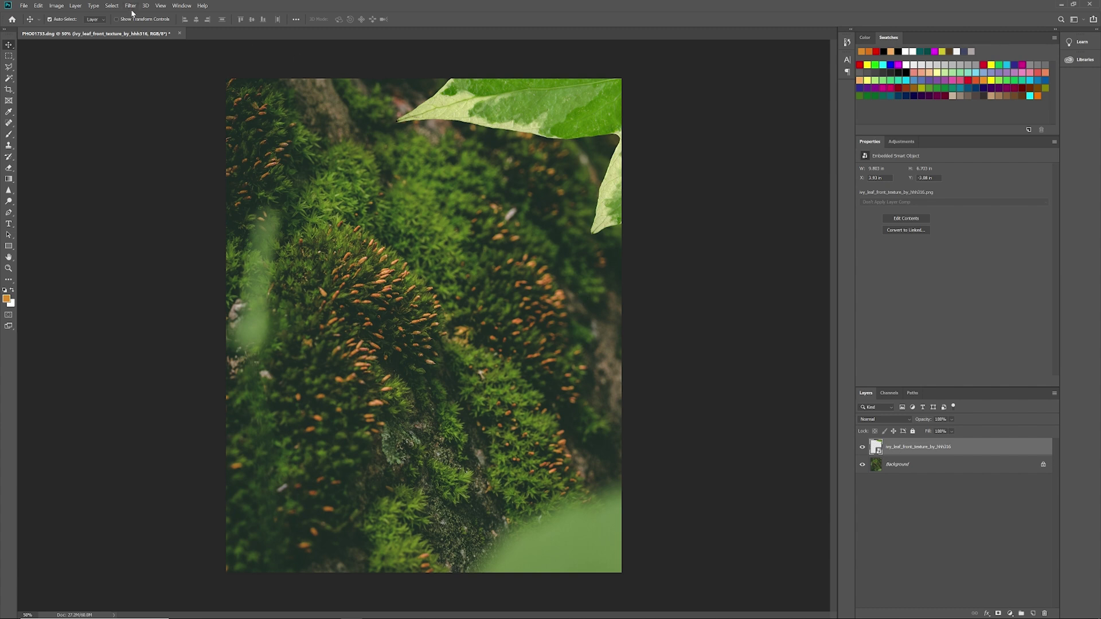
# - Start a Gaussian Blur on the ivy leaf layer and preview radii of 52.4 and 3.5 pixels plus a very large one
pyautogui.click(130, 8)
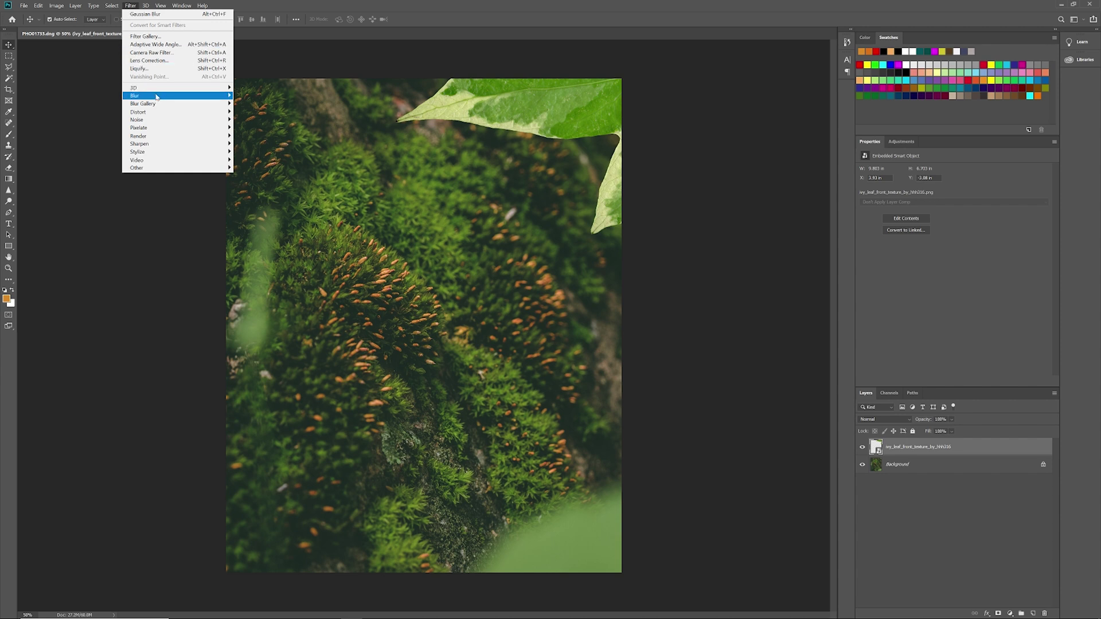
pyautogui.moveTo(157, 97)
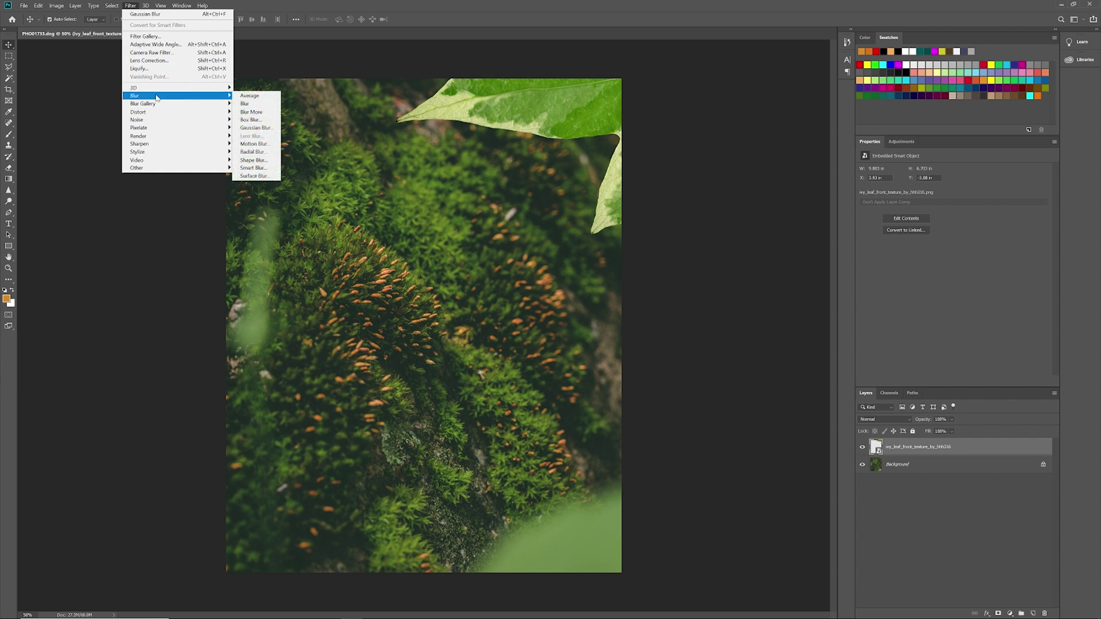
pyautogui.click(267, 130)
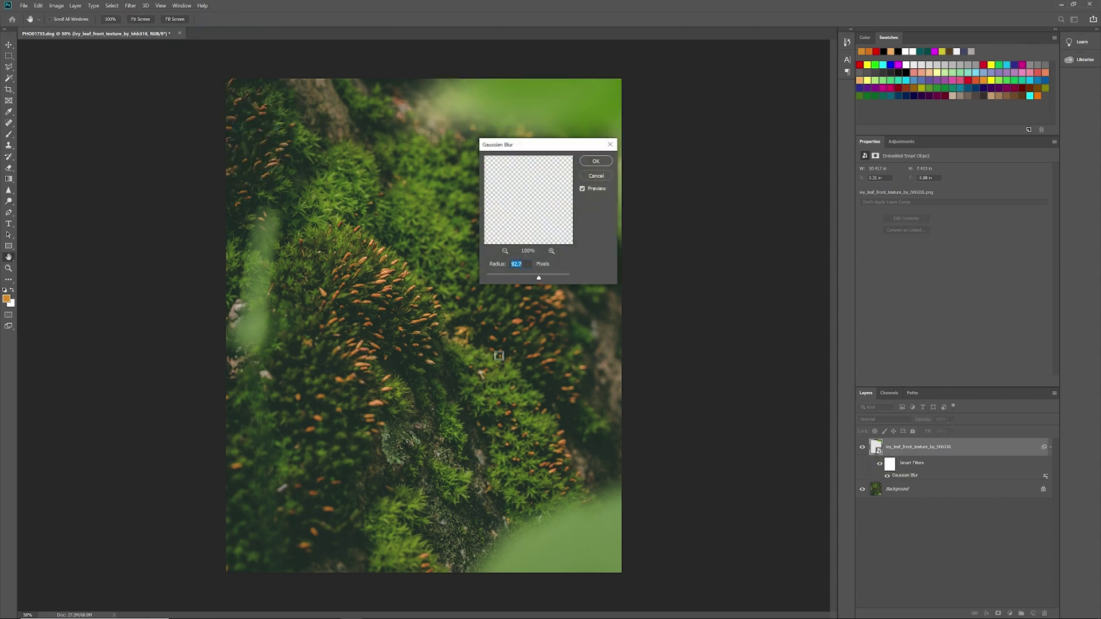
pyautogui.moveTo(580, 146); pyautogui.dragTo(475, 259)
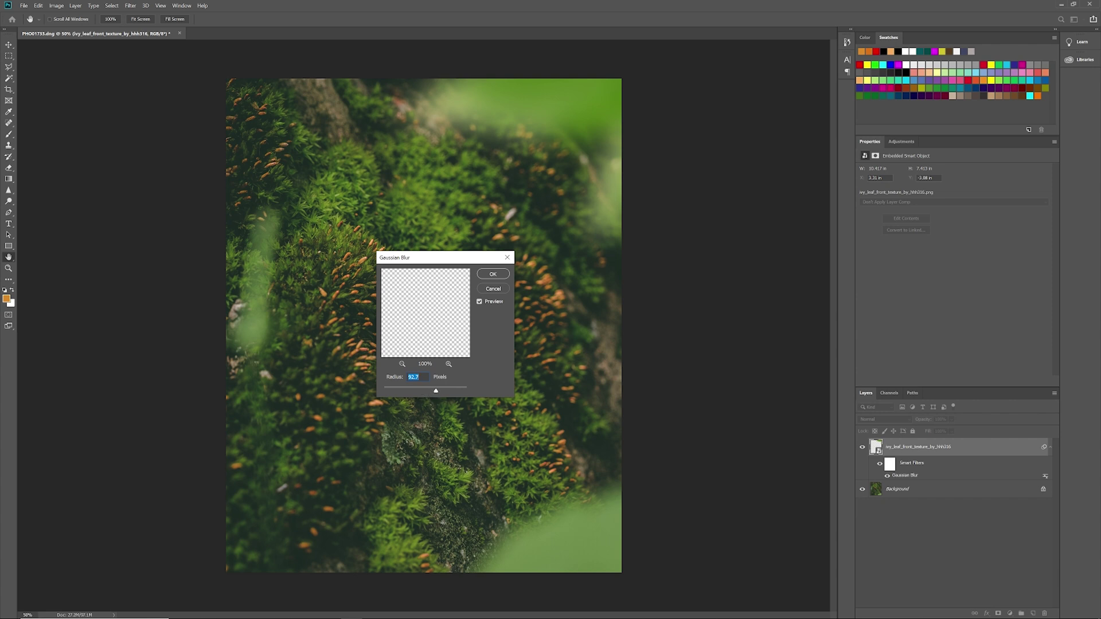
pyautogui.moveTo(433, 392); pyautogui.dragTo(431, 391)
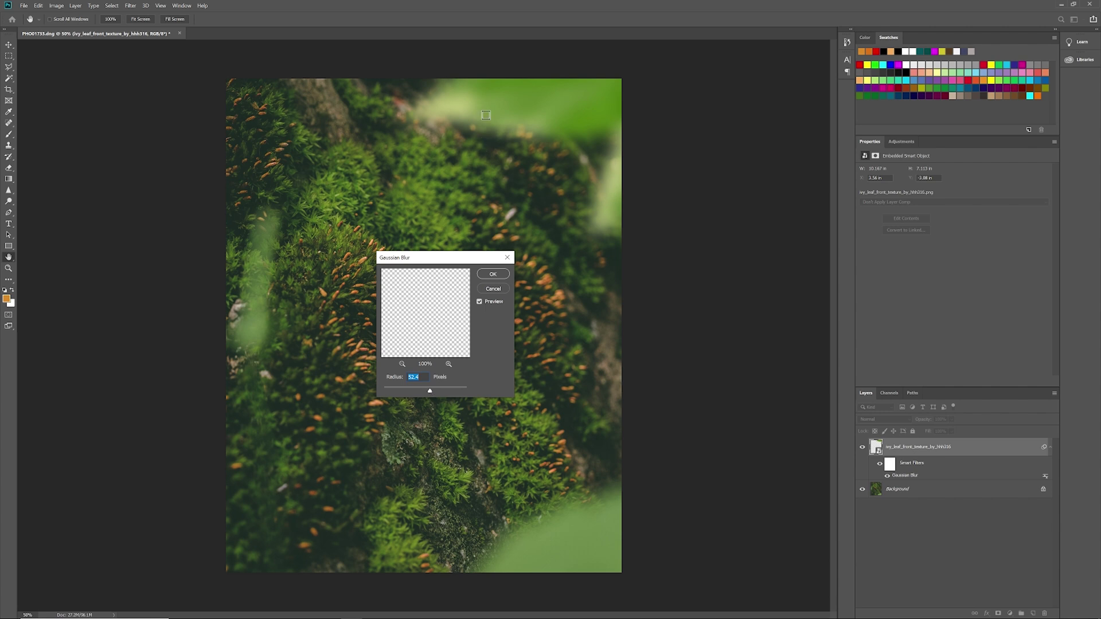
pyautogui.click(490, 125)
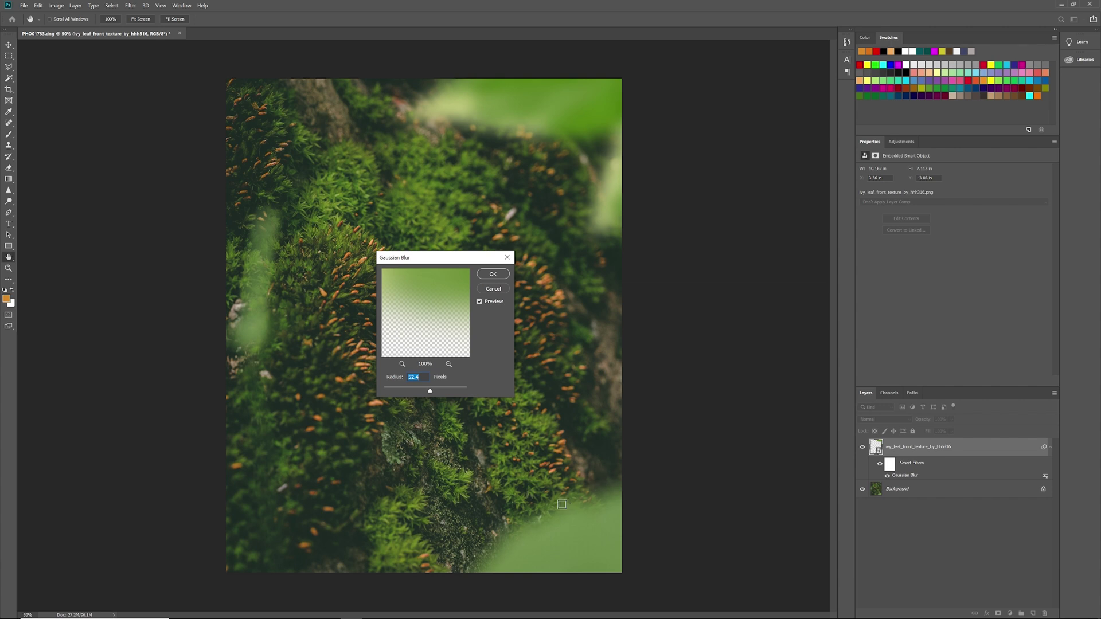
pyautogui.write('3.5')
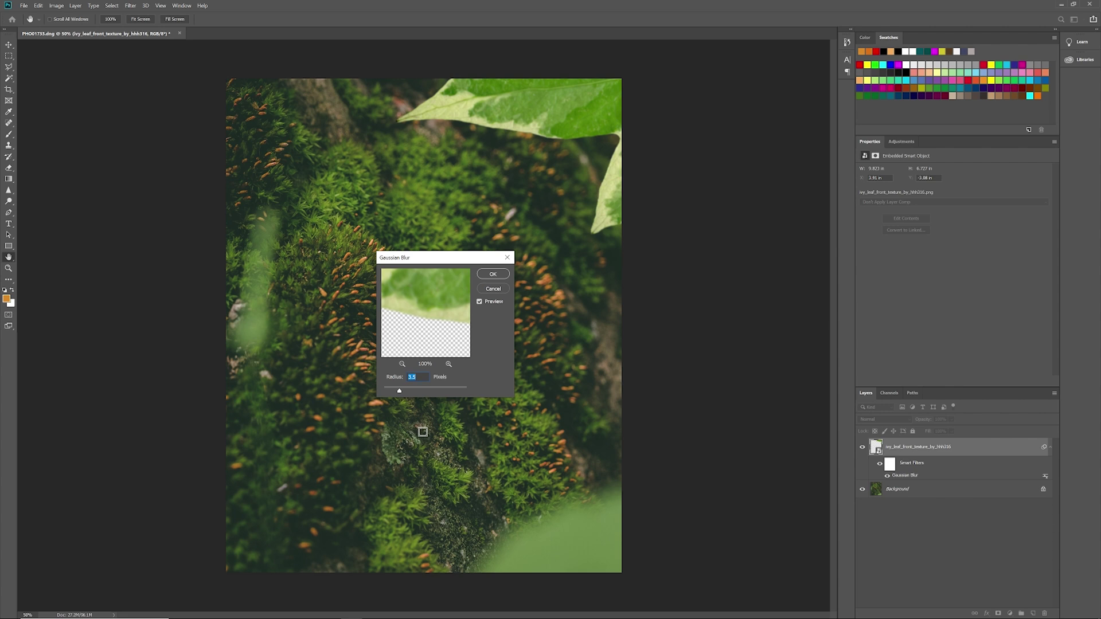
pyautogui.click(465, 387)
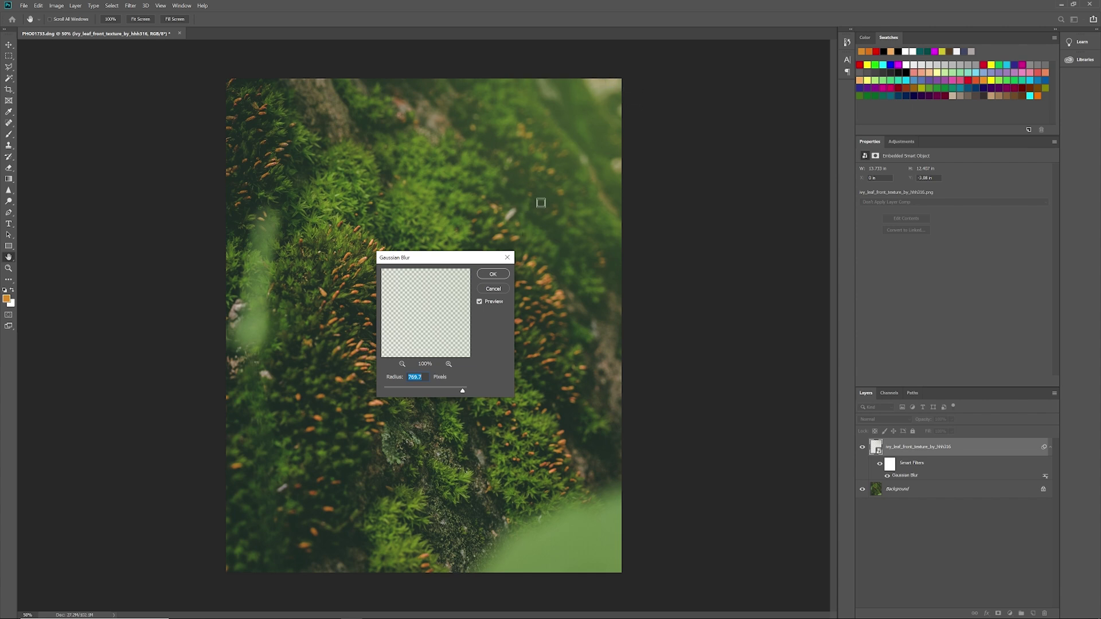
# - Test Gaussian Blur radii of 92.7 and 110 pixels, fine-tune the amount, and apply the filter to the leaf
pyautogui.click(437, 389)
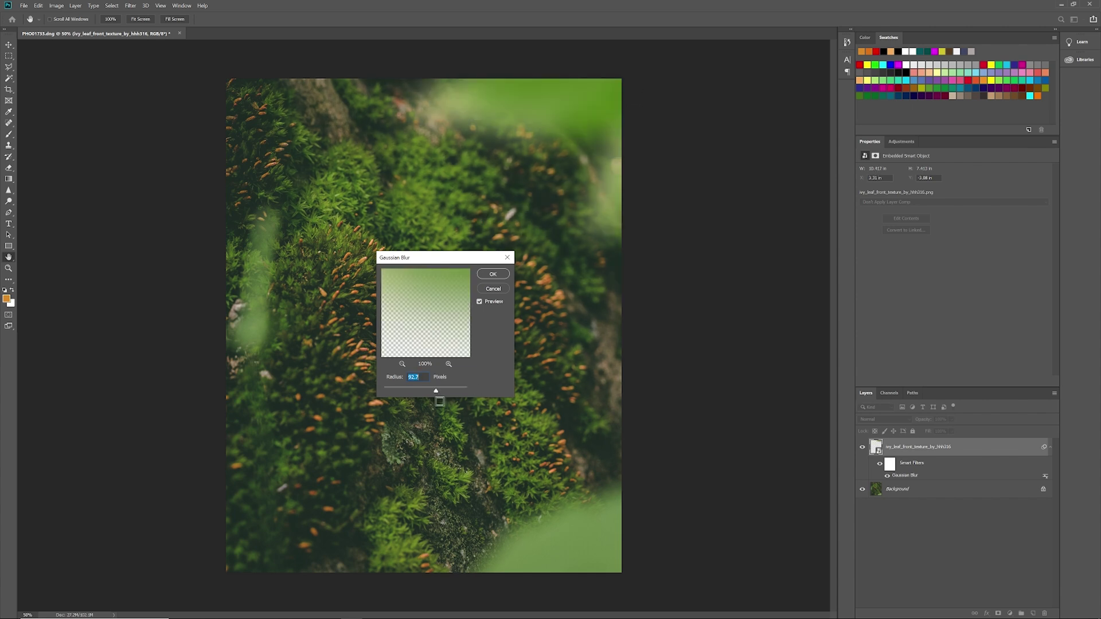
pyautogui.moveTo(438, 392); pyautogui.dragTo(440, 392)
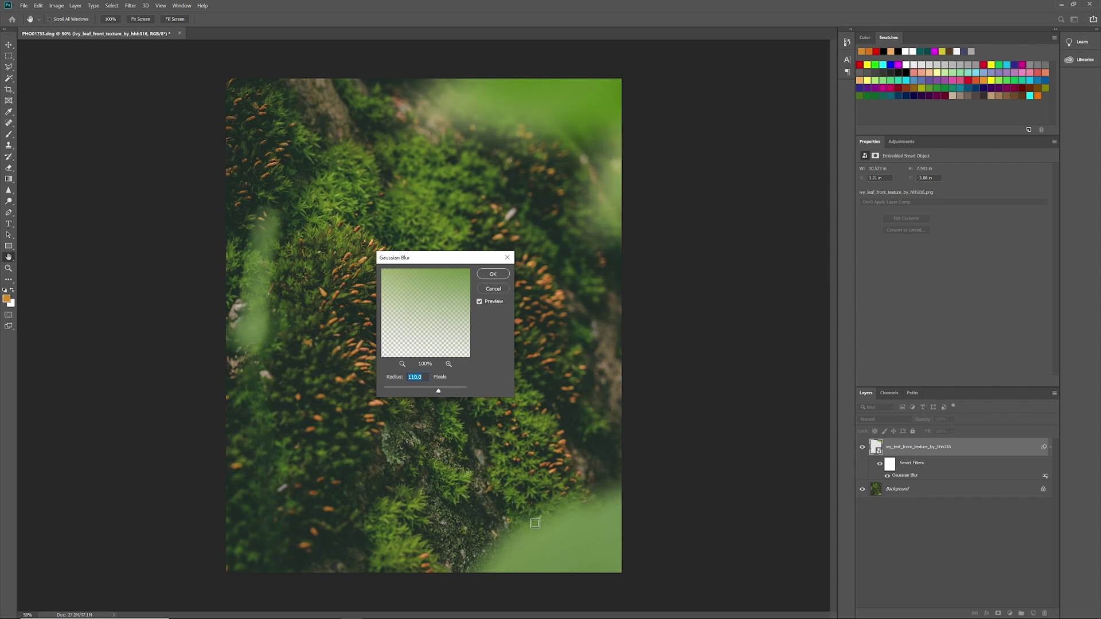
pyautogui.click(436, 391)
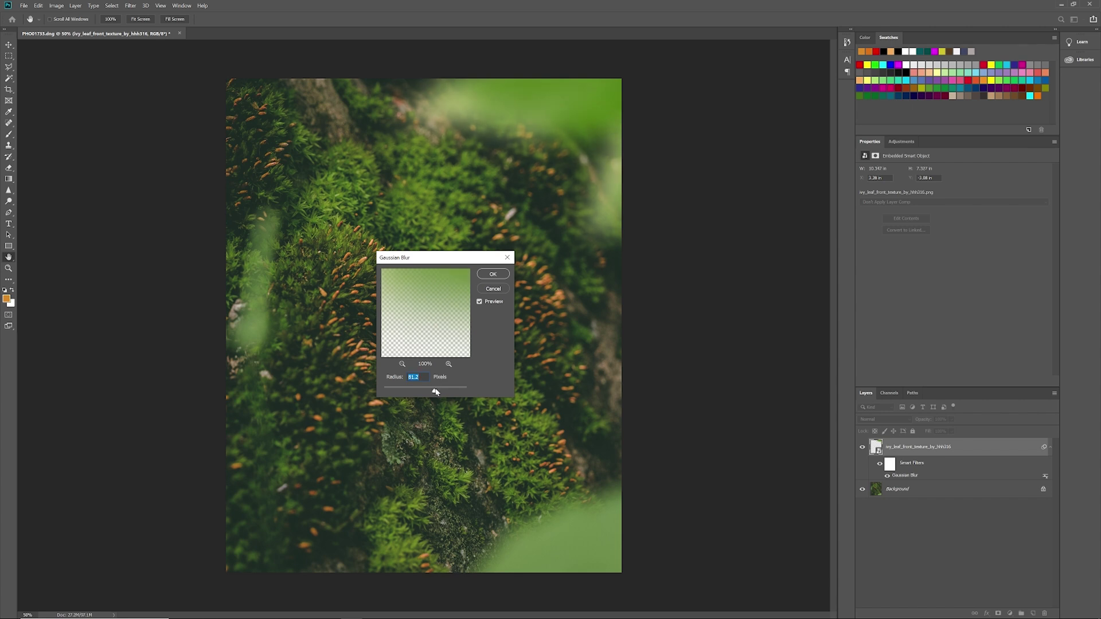
pyautogui.click(436, 392)
pyautogui.click(436, 392)
pyautogui.moveTo(436, 391); pyautogui.dragTo(436, 393)
pyautogui.click(487, 276)
# - Free-transform the blurred leaf, rotating it slightly and nudging it in the upper-right corner, and commit the transform
pyautogui.hotkey('ctrl', 't')
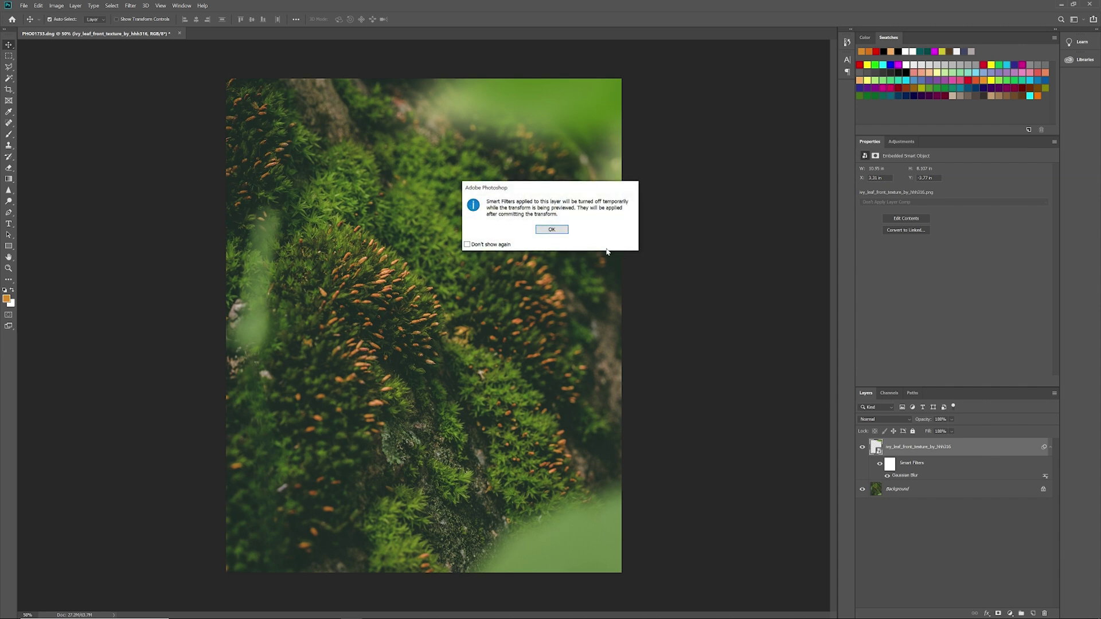
pyautogui.click(549, 229)
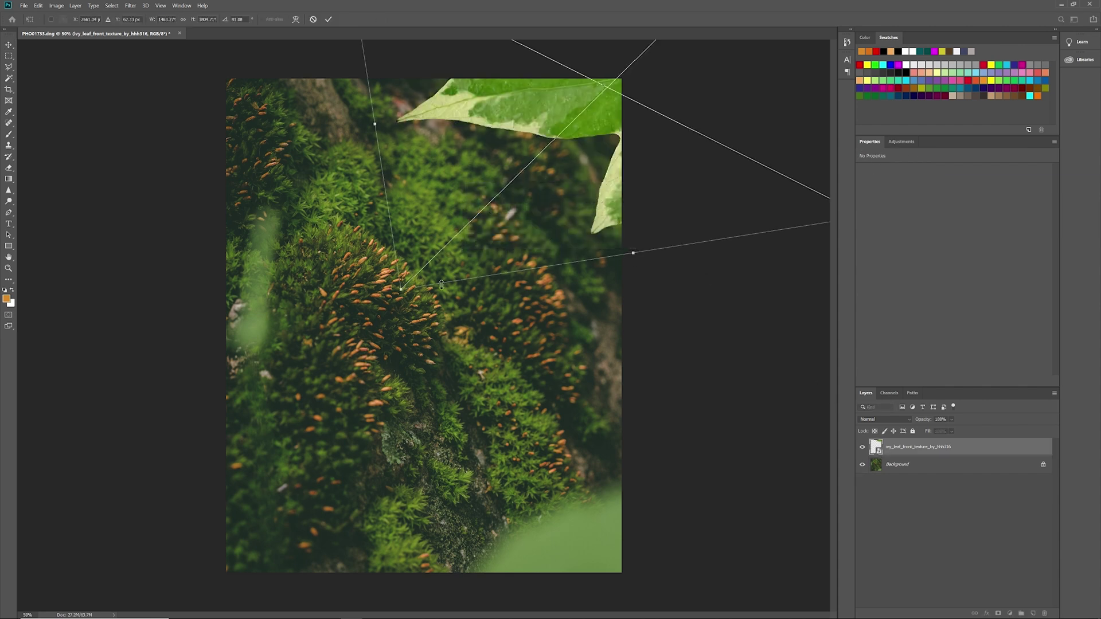
pyautogui.moveTo(406, 299); pyautogui.dragTo(425, 315)
pyautogui.moveTo(558, 237)
pyautogui.mouseDown()
pyautogui.moveTo(565, 258)
pyautogui.moveTo(551, 218)
pyautogui.mouseUp()
pyautogui.press('Return')
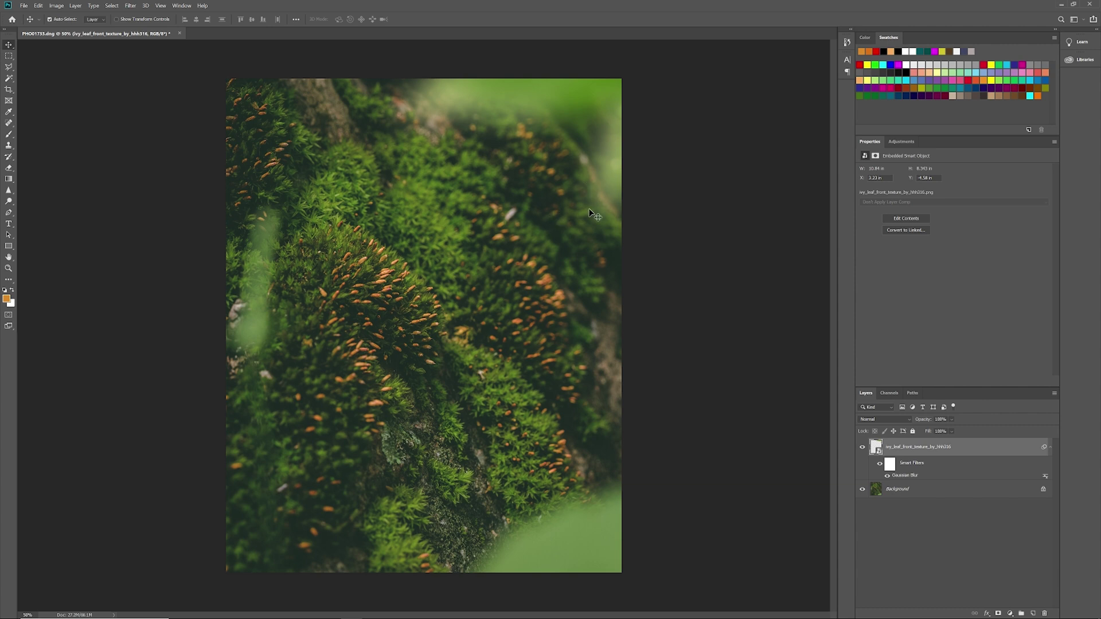
# - Try the blurred leaf further into the photo, and move it back to frame the upper-right corner
pyautogui.moveTo(586, 176); pyautogui.dragTo(590, 202)
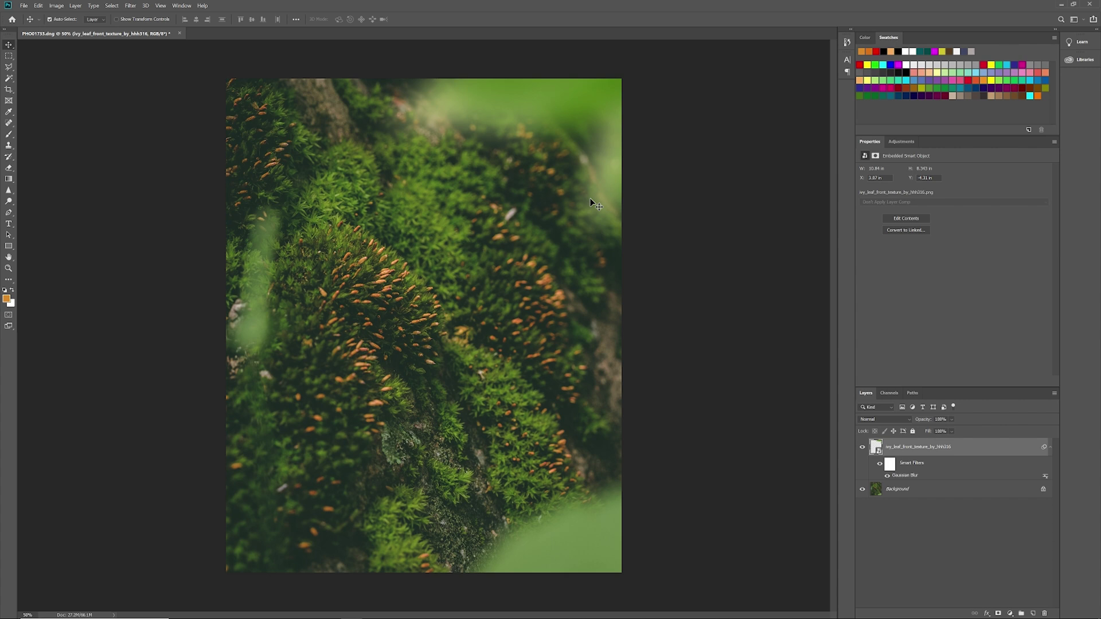
pyautogui.moveTo(590, 198); pyautogui.dragTo(498, 304)
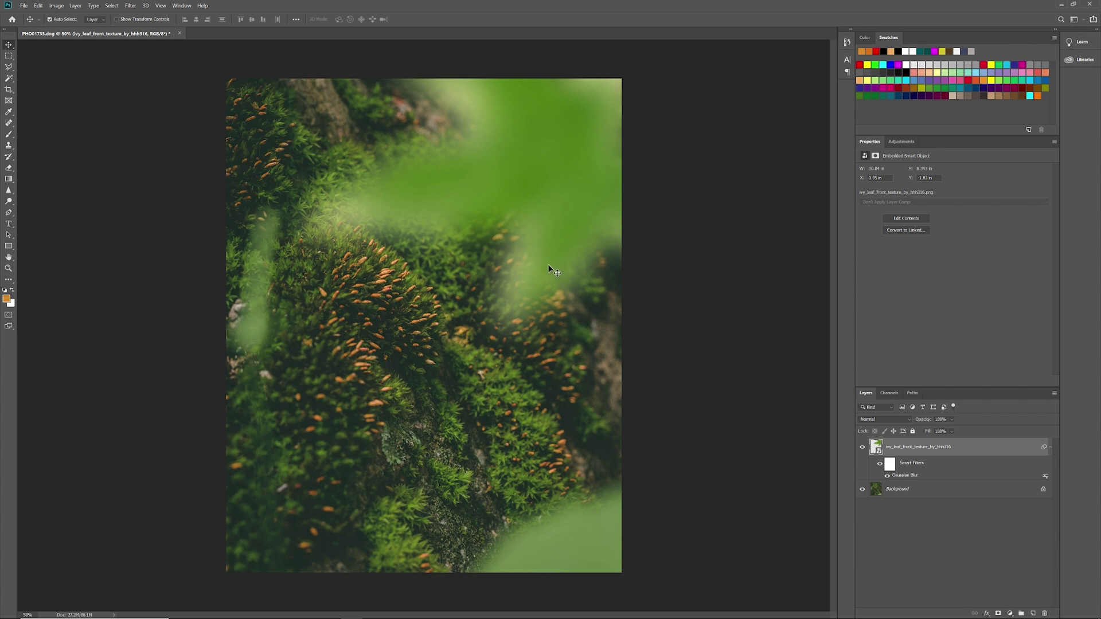
pyautogui.moveTo(548, 265); pyautogui.dragTo(628, 170)
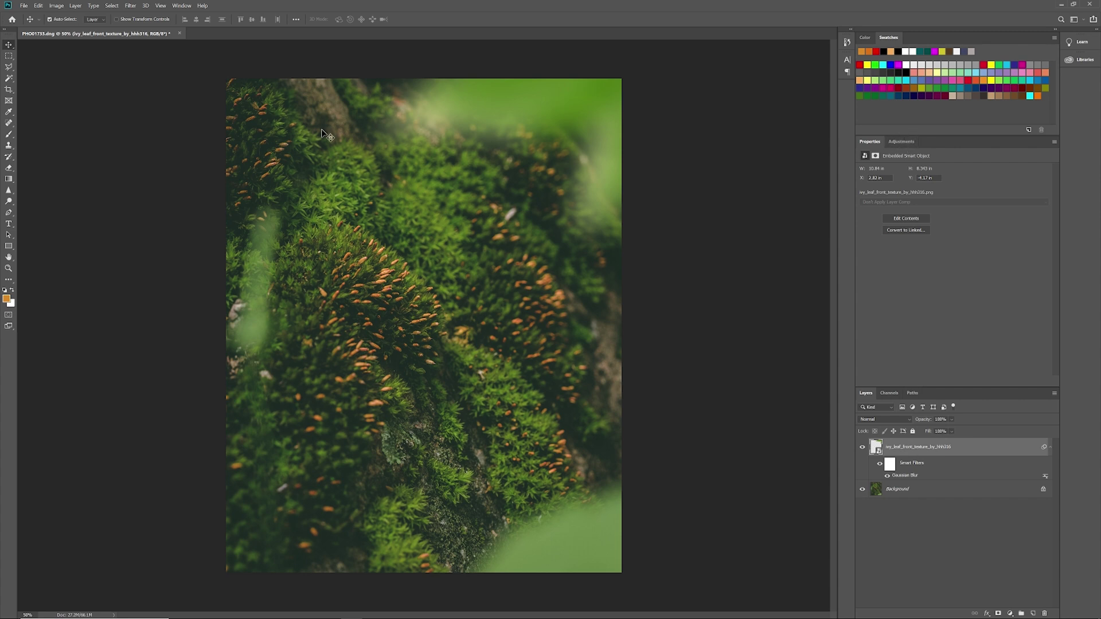
# - Add a Curves adjustment layer above the ivy leaf and clip it to the leaf layer
pyautogui.click(56, 8)
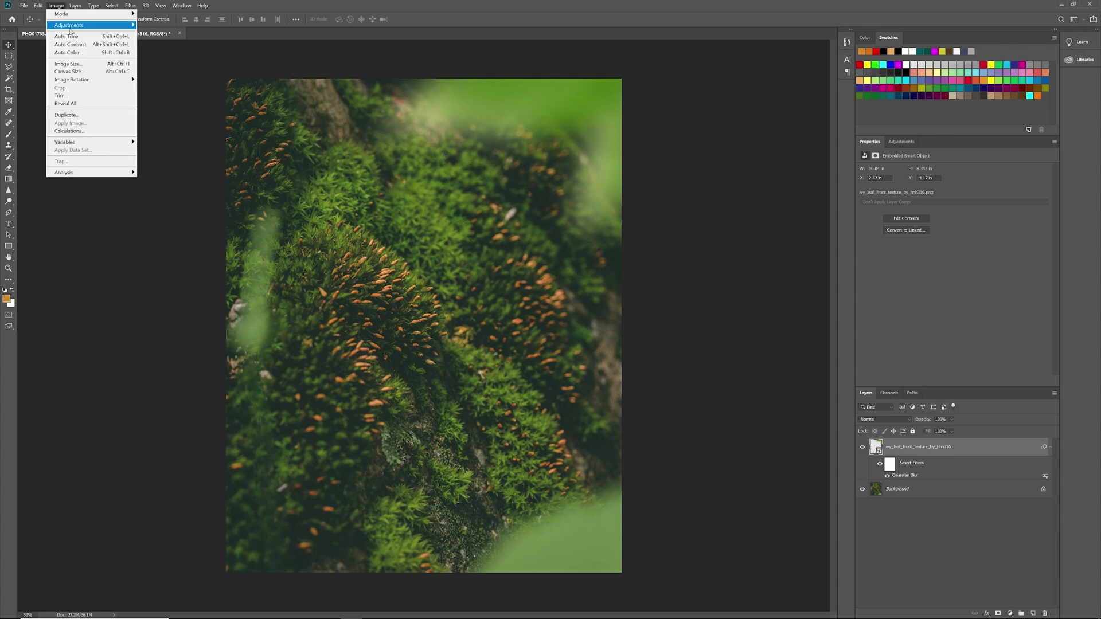
pyautogui.click(902, 141)
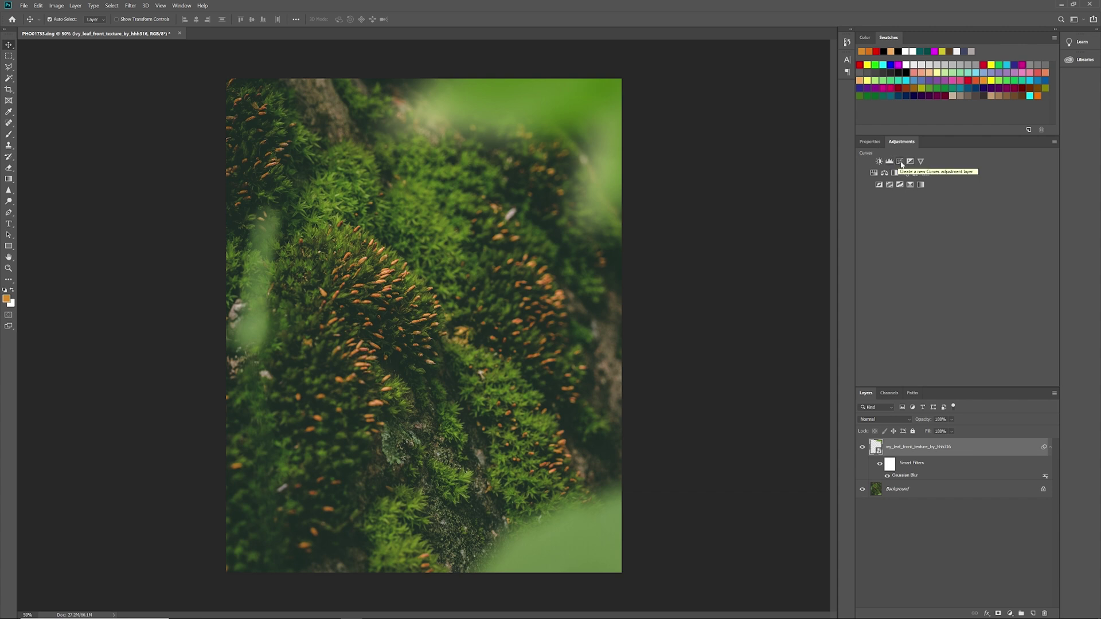
pyautogui.click(900, 161)
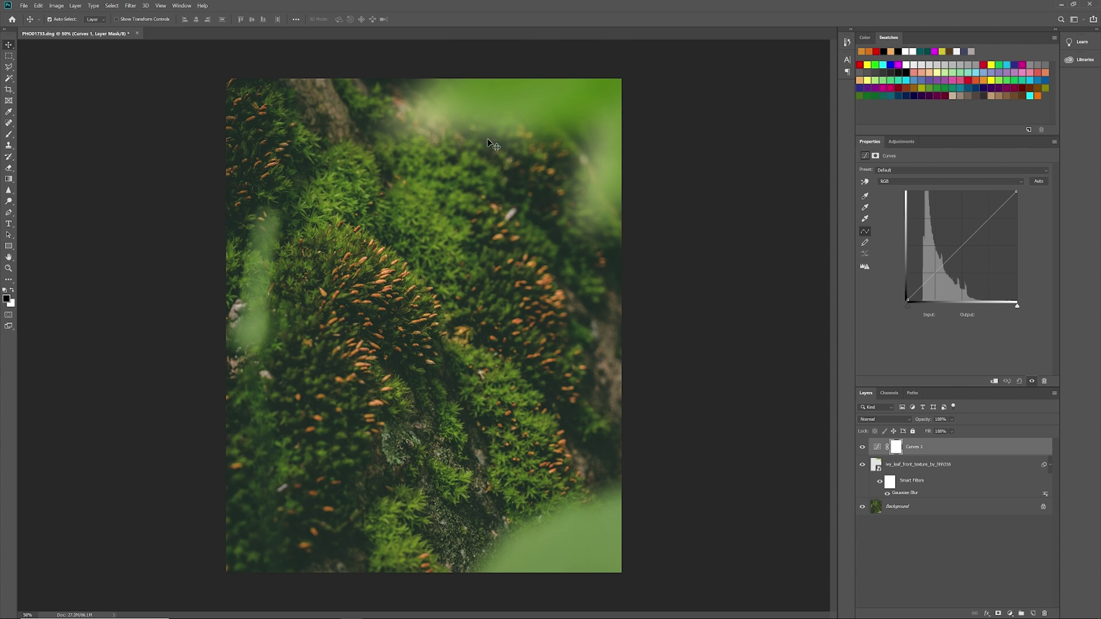
pyautogui.rightClick(947, 453)
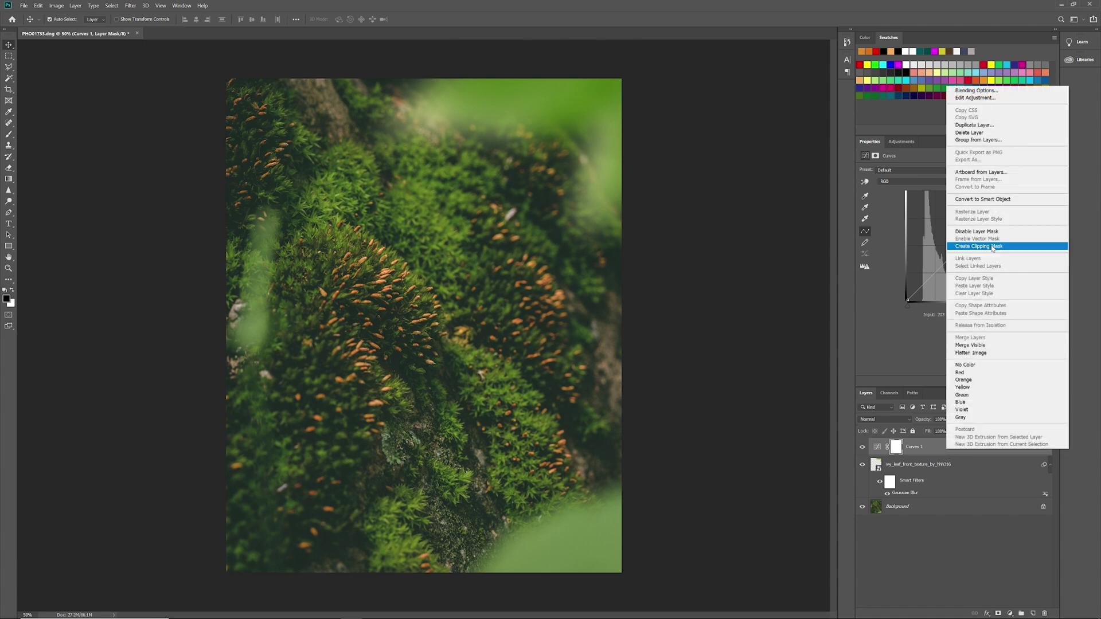
pyautogui.click(990, 248)
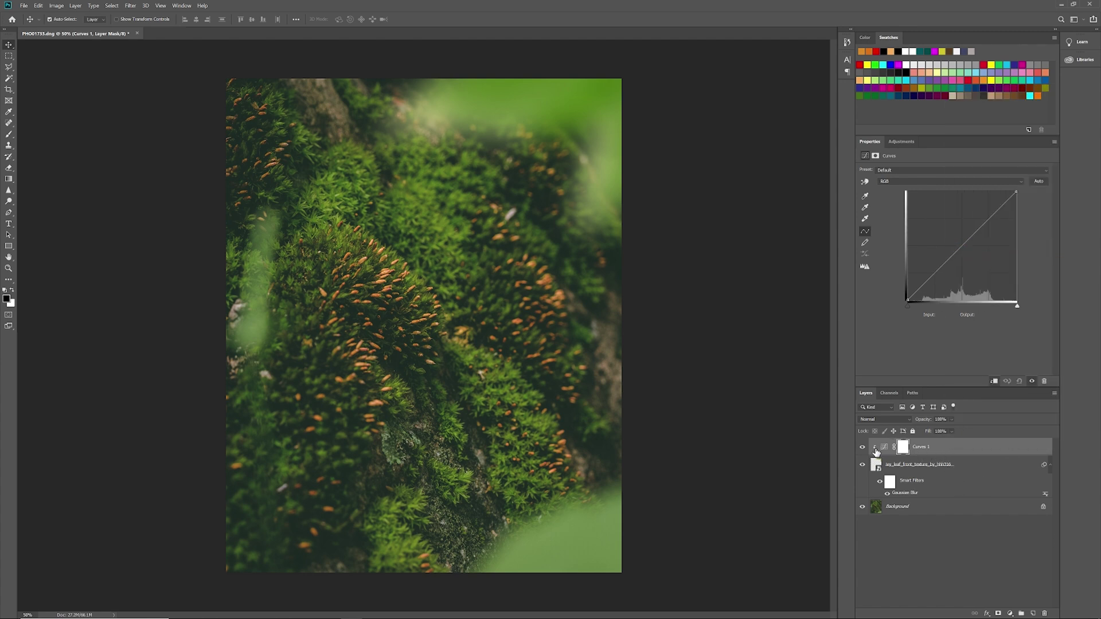
# - Shape the clipped Curves adjustment with shadow, midtone and highlight points, darkening the leaf's shadows and midtones slightly
pyautogui.click(948, 466)
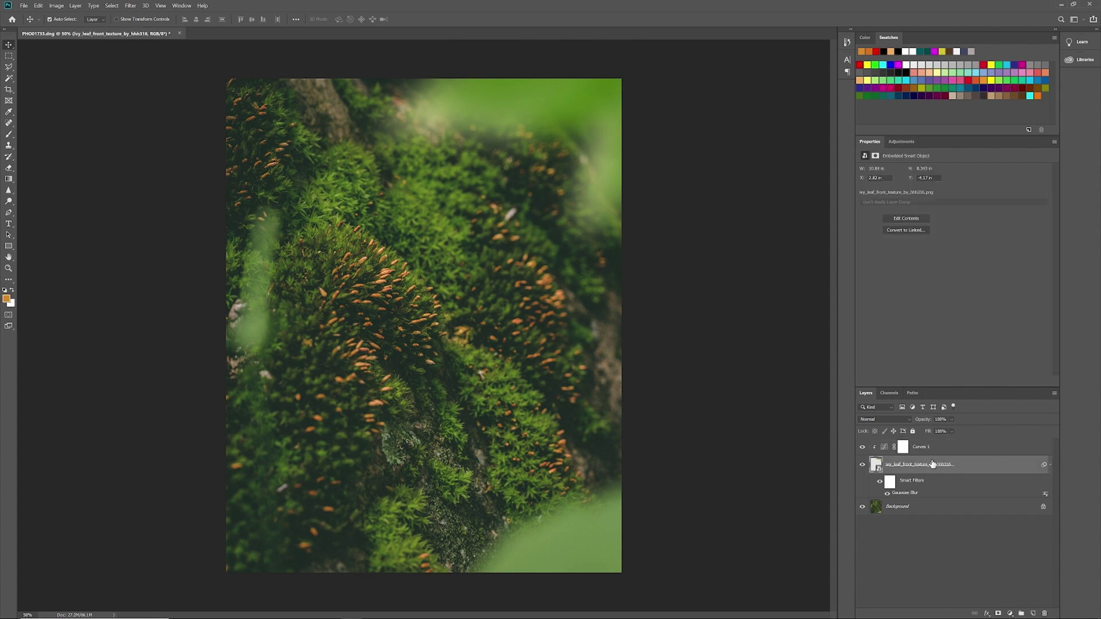
pyautogui.click(946, 454)
pyautogui.moveTo(982, 229)
pyautogui.mouseDown()
pyautogui.moveTo(986, 238)
pyautogui.moveTo(963, 221)
pyautogui.moveTo(994, 254)
pyautogui.moveTo(943, 214)
pyautogui.moveTo(982, 229)
pyautogui.moveTo(961, 241)
pyautogui.moveTo(1001, 284)
pyautogui.moveTo(941, 225)
pyautogui.moveTo(964, 232)
pyautogui.mouseUp()
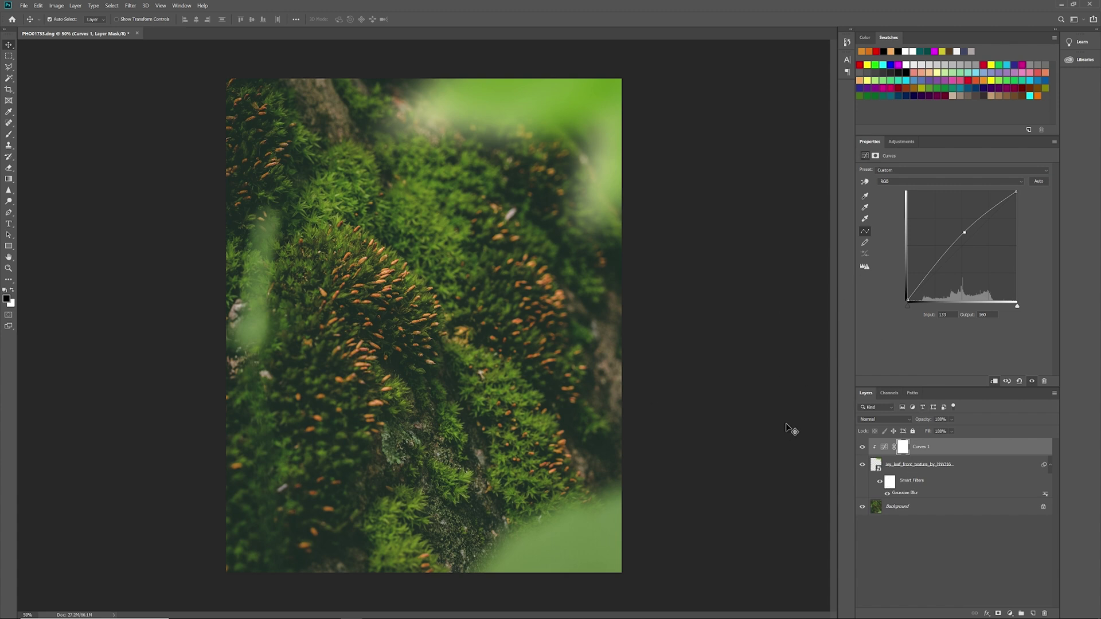
pyautogui.moveTo(964, 232); pyautogui.dragTo(970, 241)
pyautogui.moveTo(934, 286)
pyautogui.mouseDown()
pyautogui.moveTo(921, 294)
pyautogui.moveTo(928, 284)
pyautogui.mouseUp()
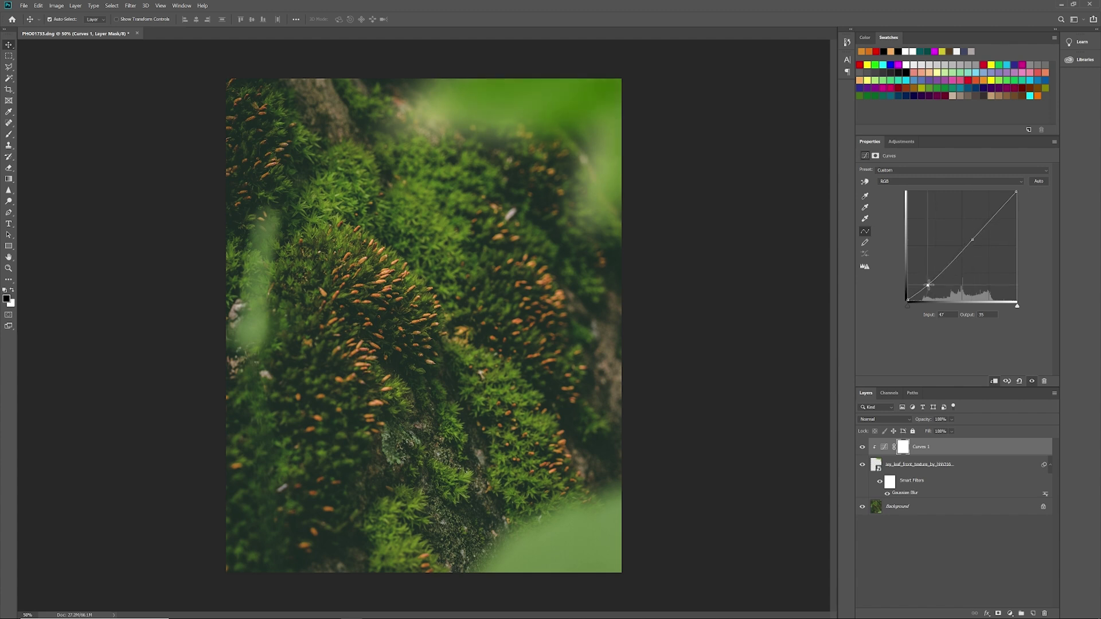
pyautogui.click(1002, 203)
pyautogui.moveTo(1003, 203); pyautogui.dragTo(1005, 203)
# - Add a Hue/Saturation adjustment layer above the Curves layer, reducing saturation and shifting the hue to +4
pyautogui.click(901, 141)
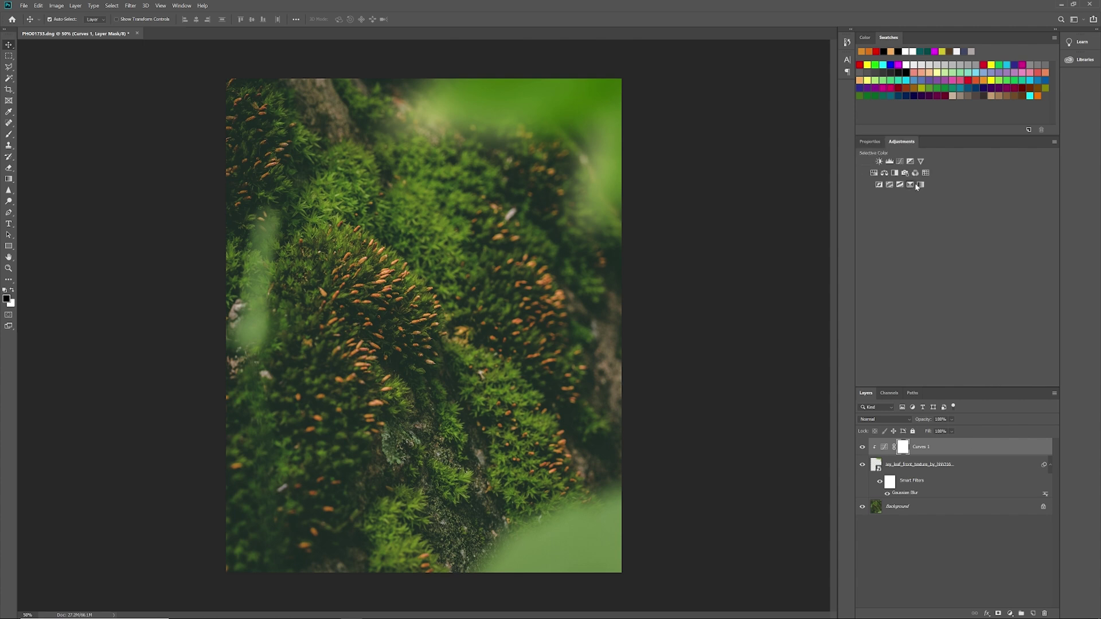
pyautogui.click(873, 173)
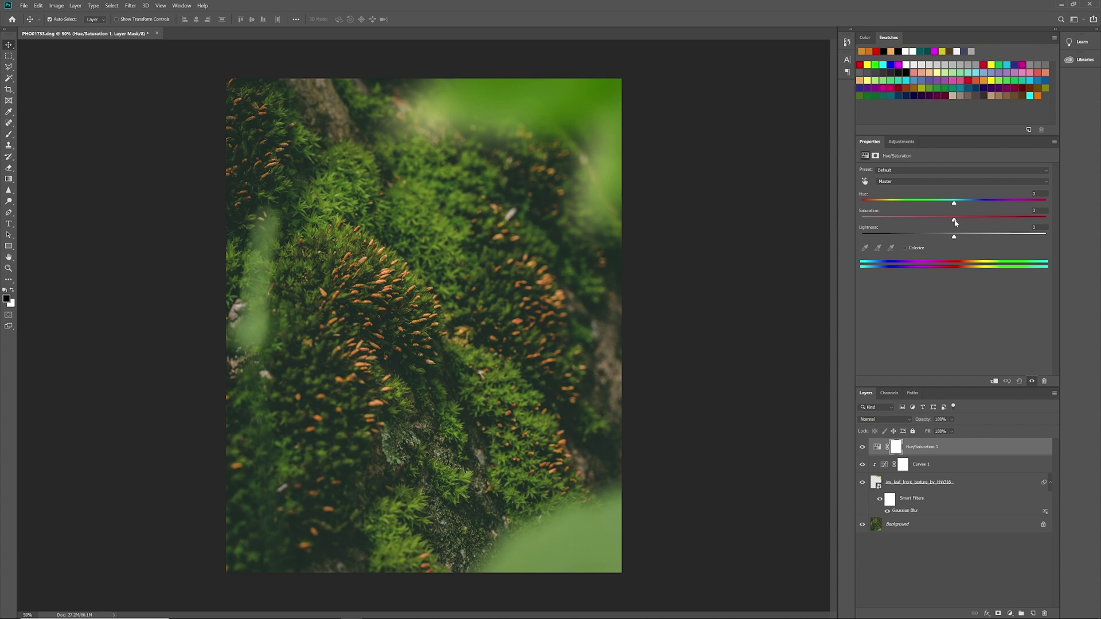
pyautogui.moveTo(953, 221); pyautogui.dragTo(931, 223)
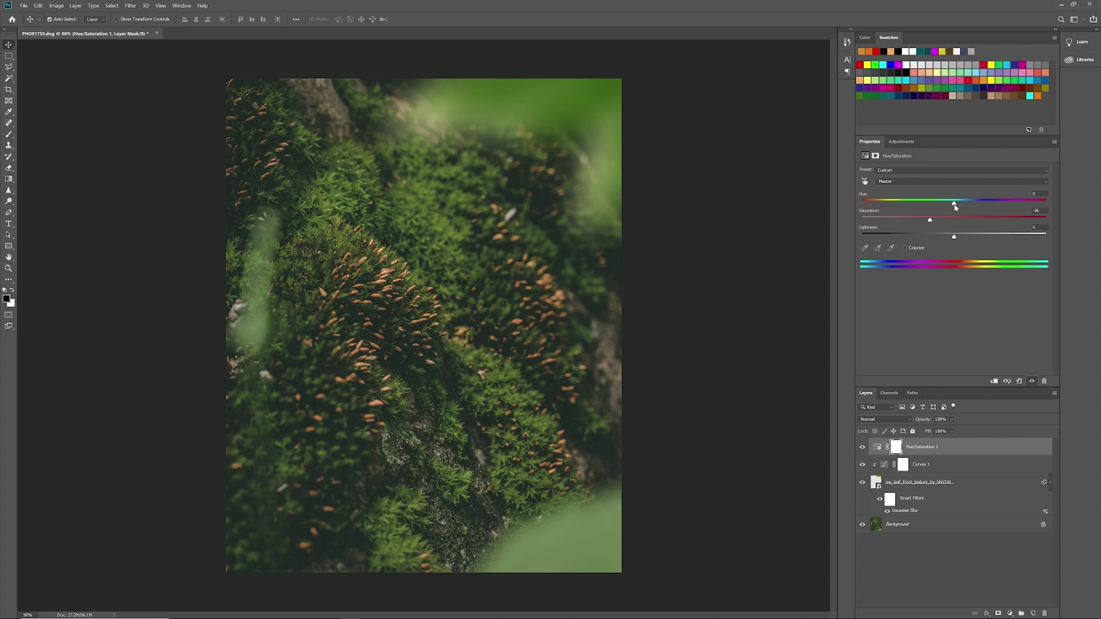
pyautogui.moveTo(955, 205); pyautogui.dragTo(960, 205)
pyautogui.moveTo(929, 222); pyautogui.dragTo(921, 225)
pyautogui.moveTo(915, 221); pyautogui.dragTo(919, 222)
# - Clip the Hue/Saturation adjustment to the ivy leaf layer and raise its saturation slightly
pyautogui.rightClick(980, 457)
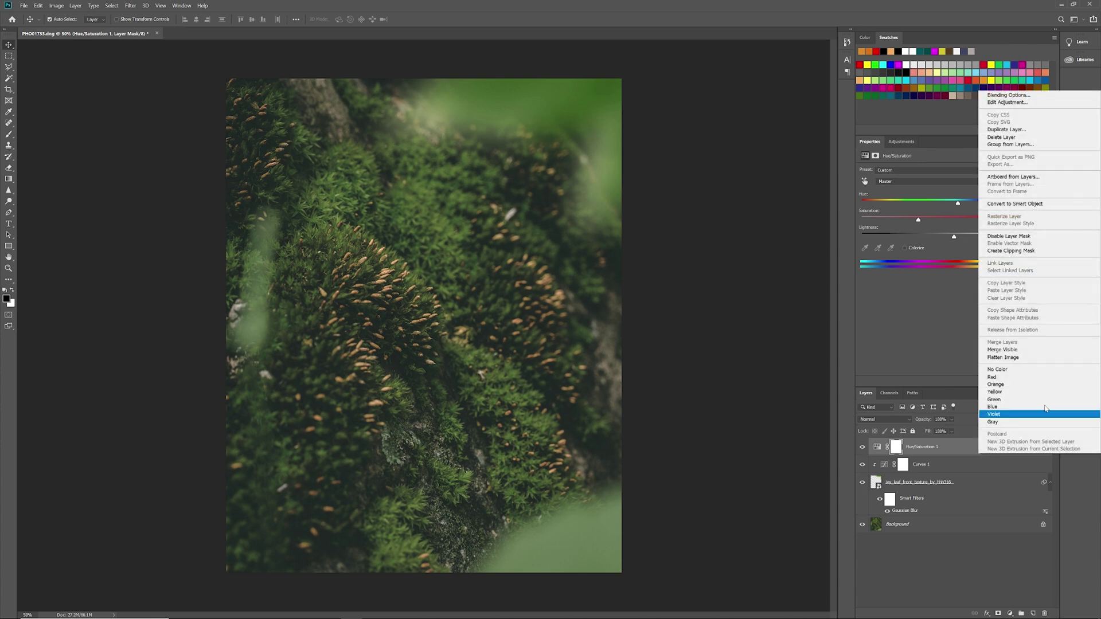
pyautogui.click(1027, 254)
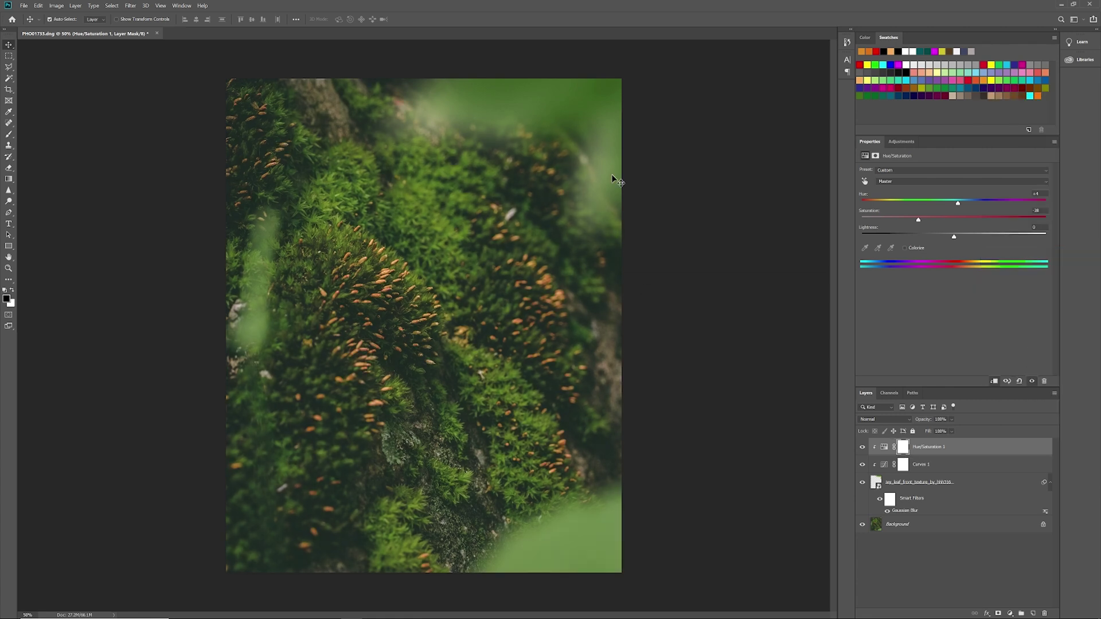
pyautogui.moveTo(919, 222); pyautogui.dragTo(926, 221)
pyautogui.click(946, 558)
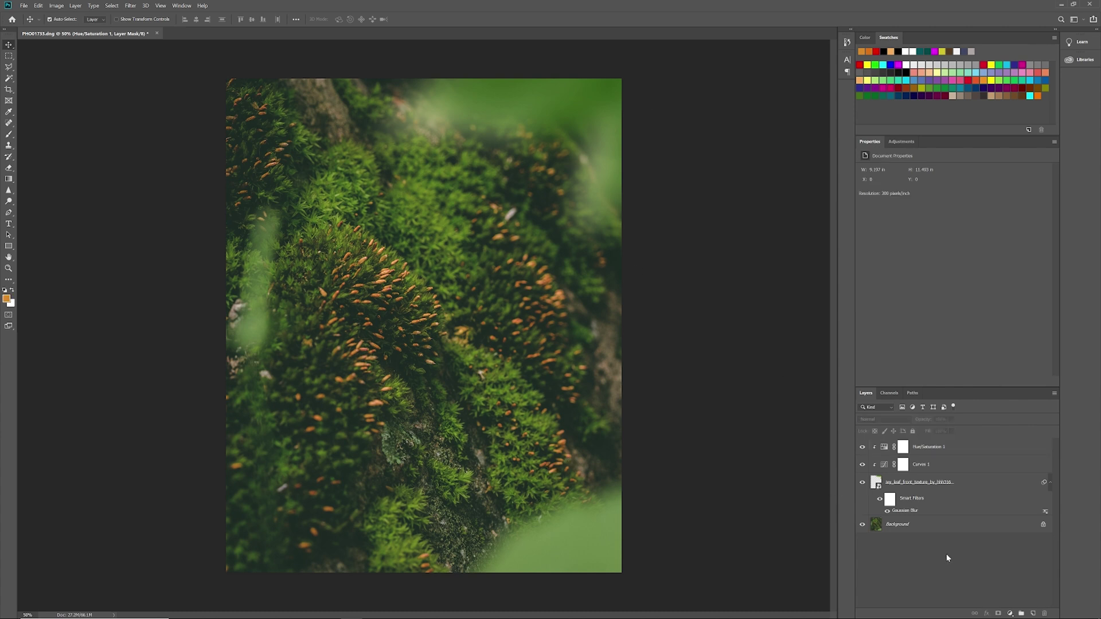
# - Move the ivy leaf layer slightly down, rotate it a little with Free Transform, and commit the transform
pyautogui.click(965, 491)
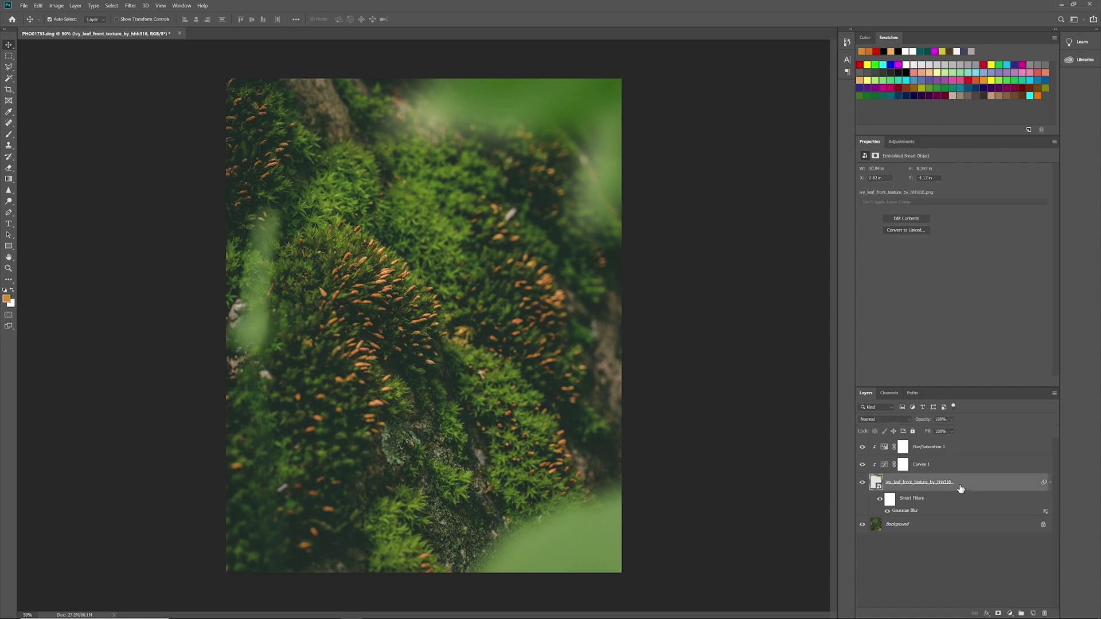
pyautogui.moveTo(538, 112); pyautogui.dragTo(535, 130)
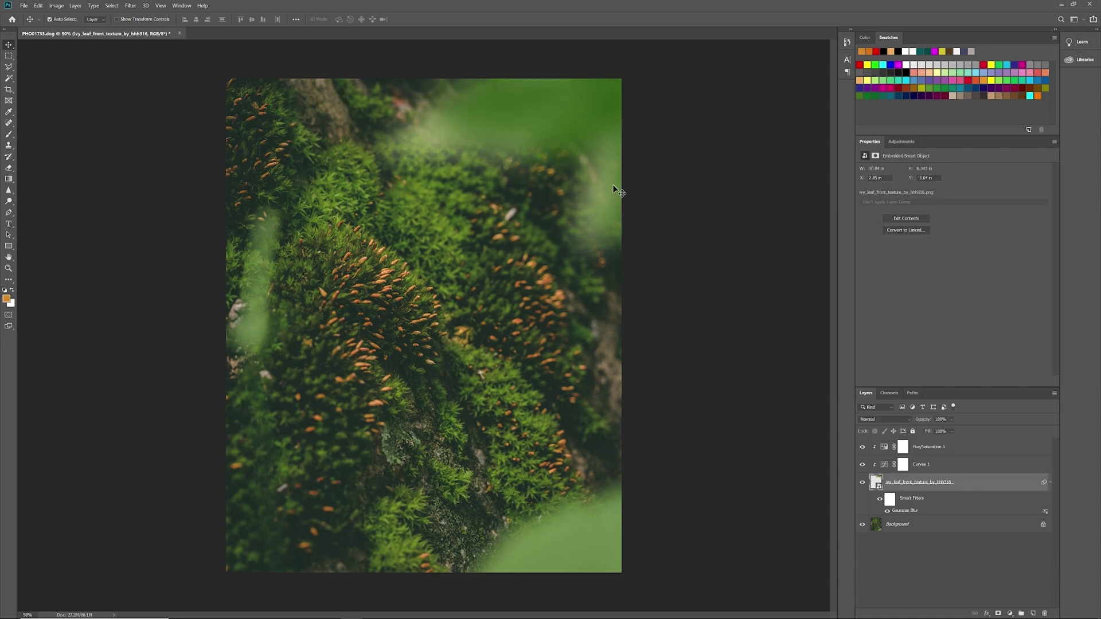
pyautogui.hotkey('ctrl', 't')
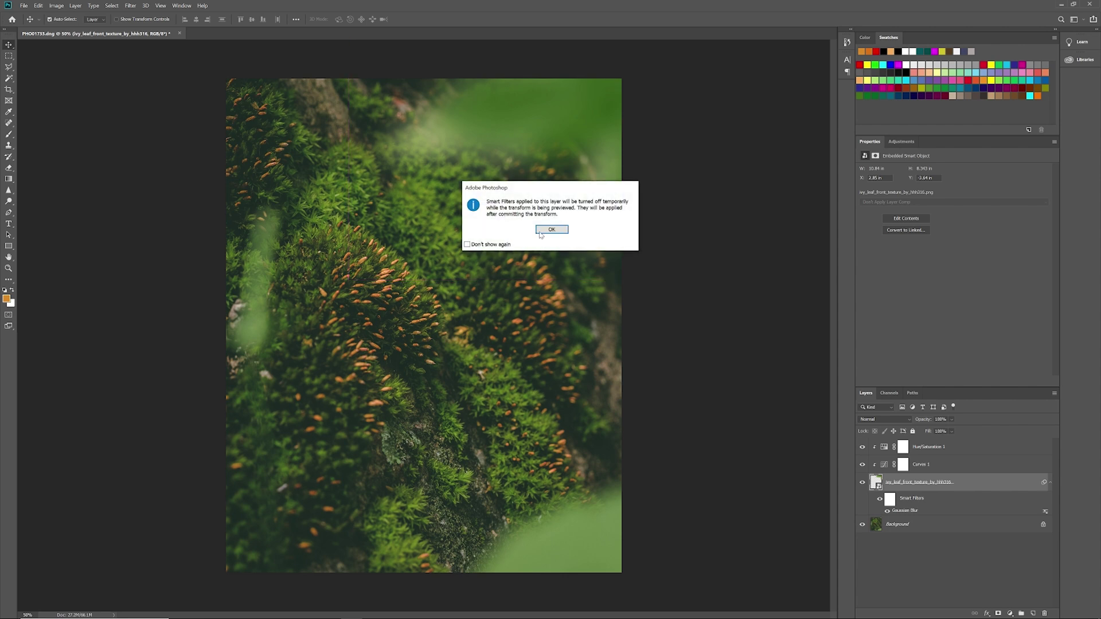
pyautogui.click(550, 229)
pyautogui.moveTo(400, 331); pyautogui.dragTo(417, 338)
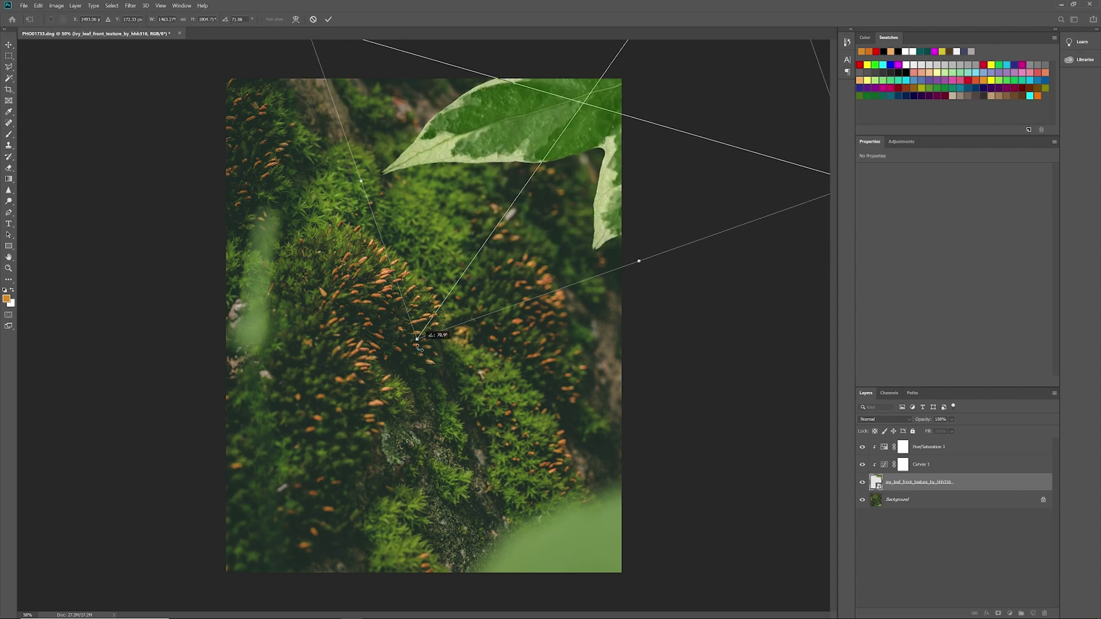
pyautogui.press('Return')
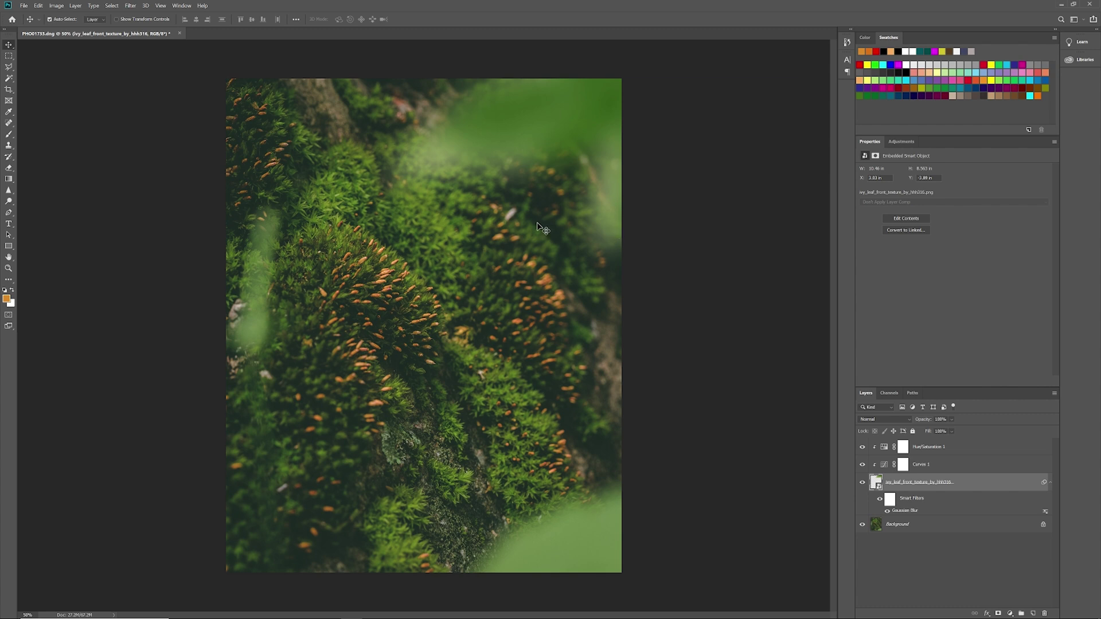
# - Nudge the blurred leaf back up and slightly left in the photo's upper-right corner, and deselect the layer
pyautogui.moveTo(573, 159); pyautogui.dragTo(572, 147)
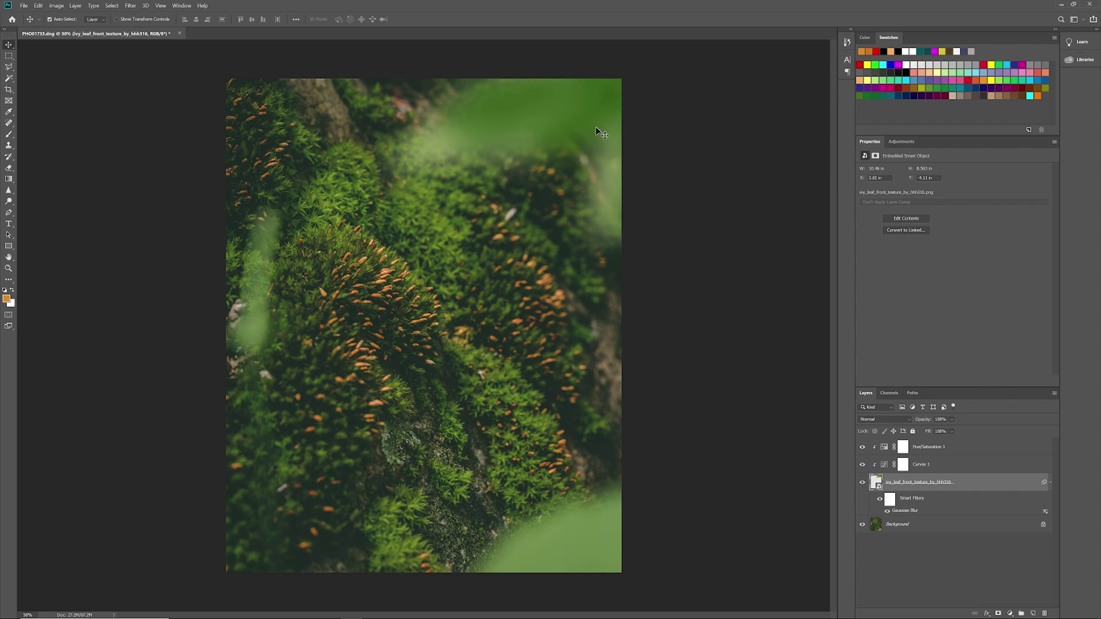
pyautogui.click(979, 590)
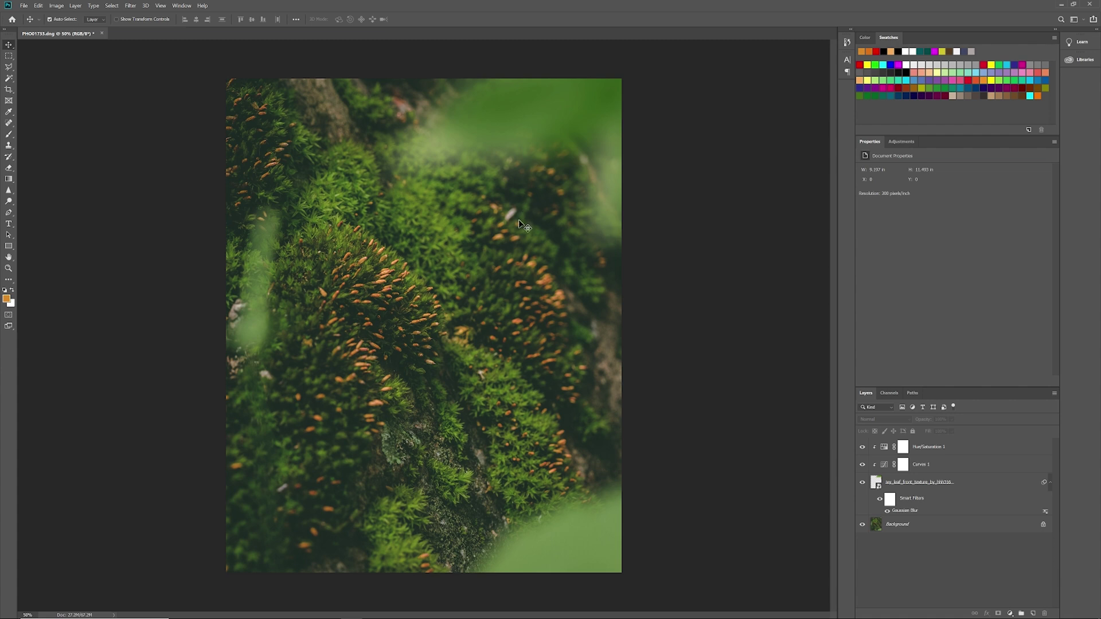
pyautogui.moveTo(528, 176); pyautogui.dragTo(513, 181)
pyautogui.click(919, 552)
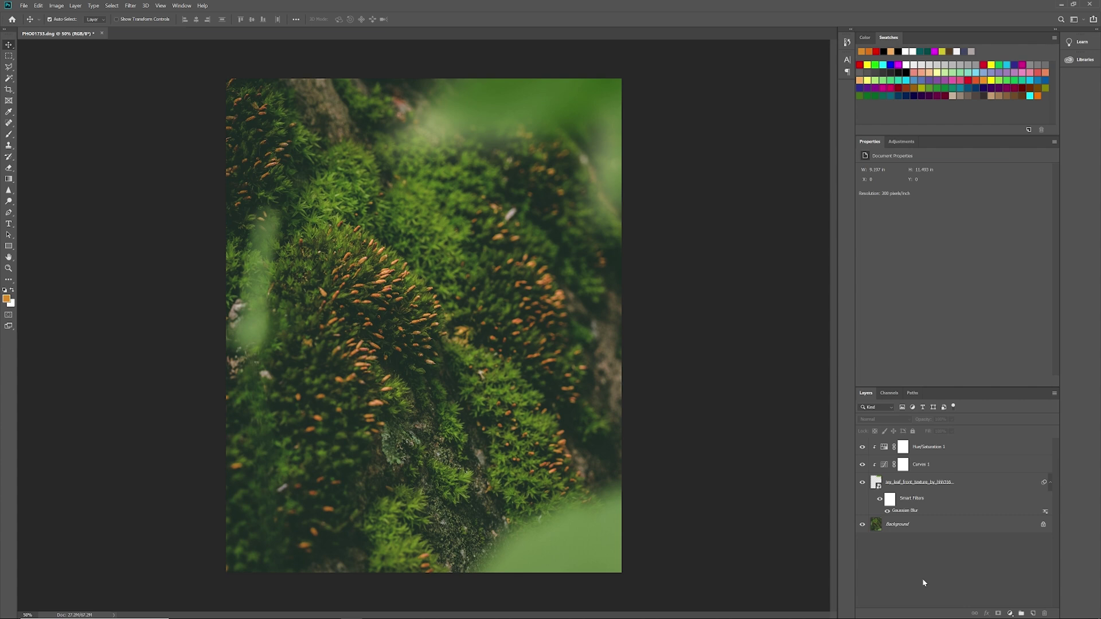
# - Compare the leaf without and with its Gaussian Blur smart filter, and hide the ivy leaf layer
pyautogui.click(880, 498)
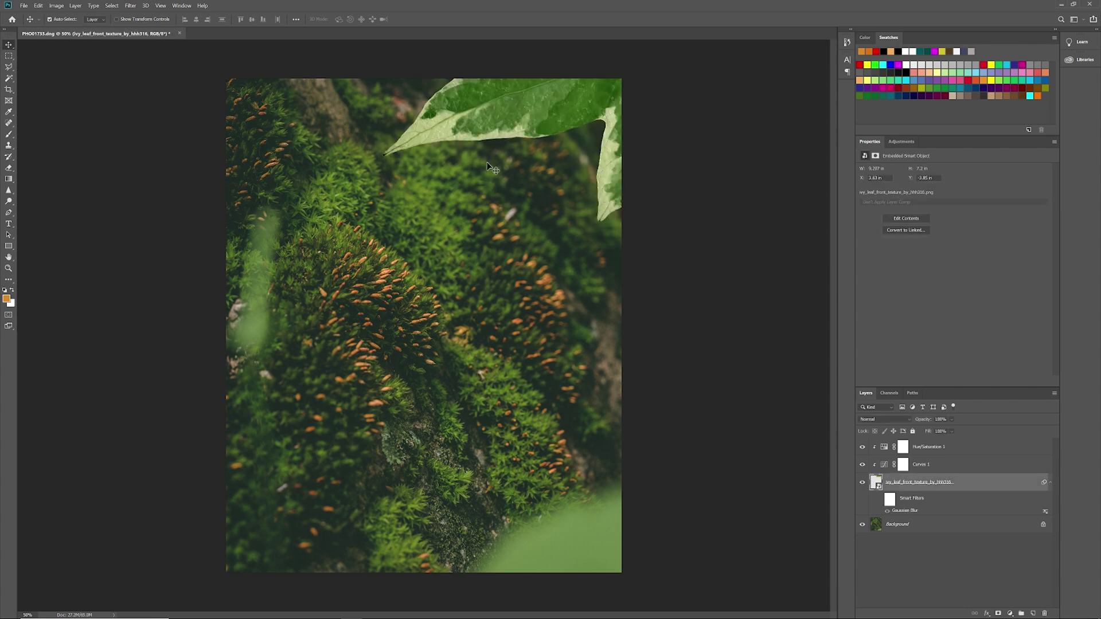
pyautogui.click(879, 498)
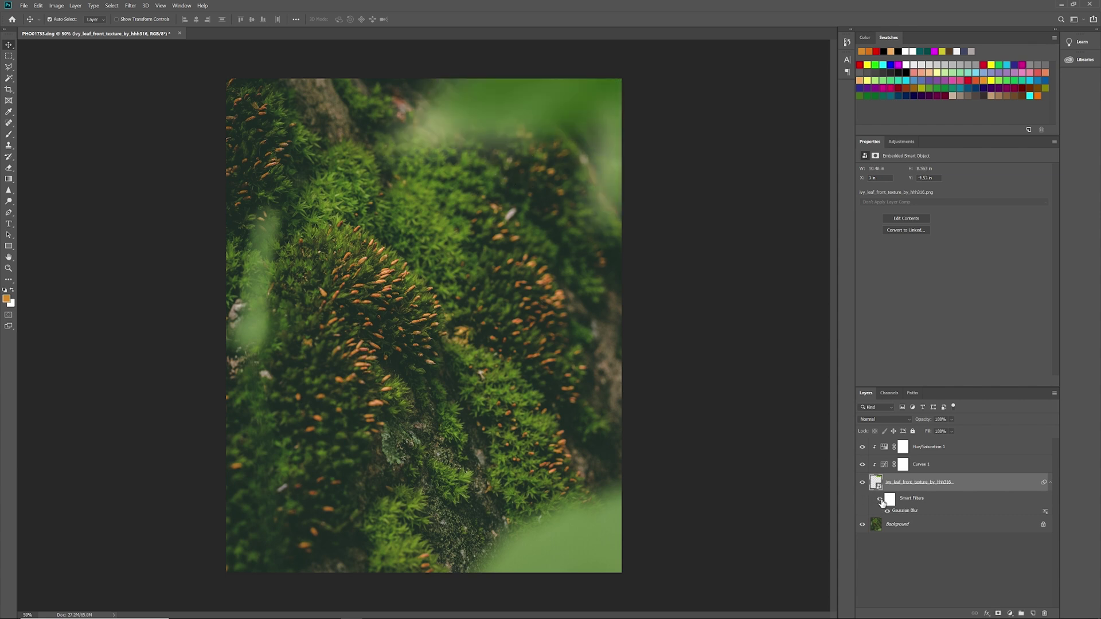
pyautogui.click(861, 482)
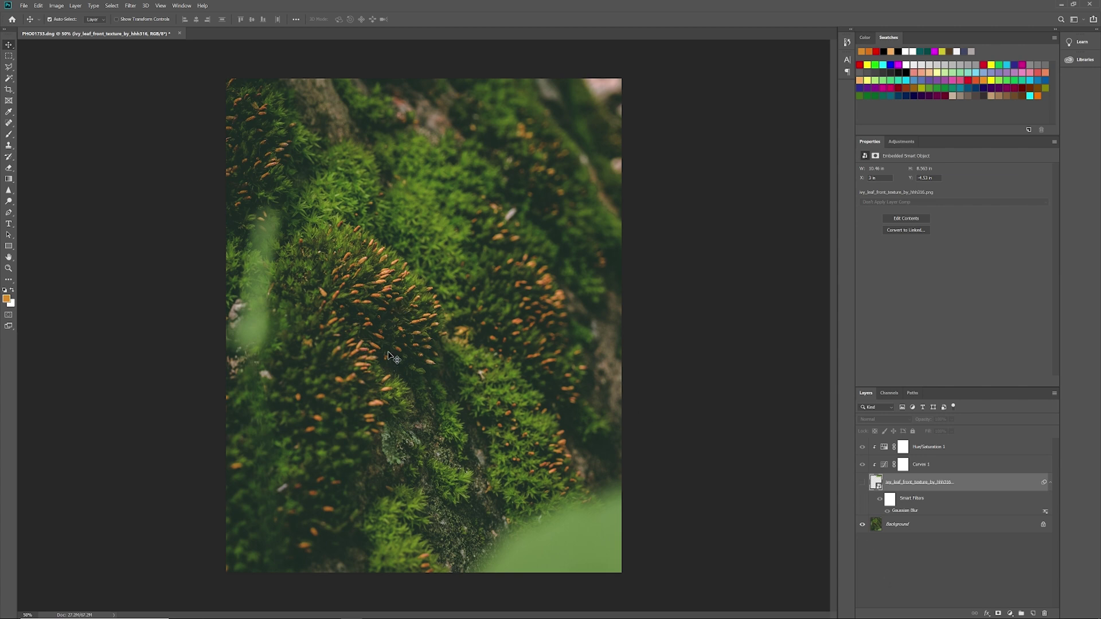
# - Create a new empty layer, raise it to the top of the layer stack, and release its clipping mask
pyautogui.click(1033, 613)
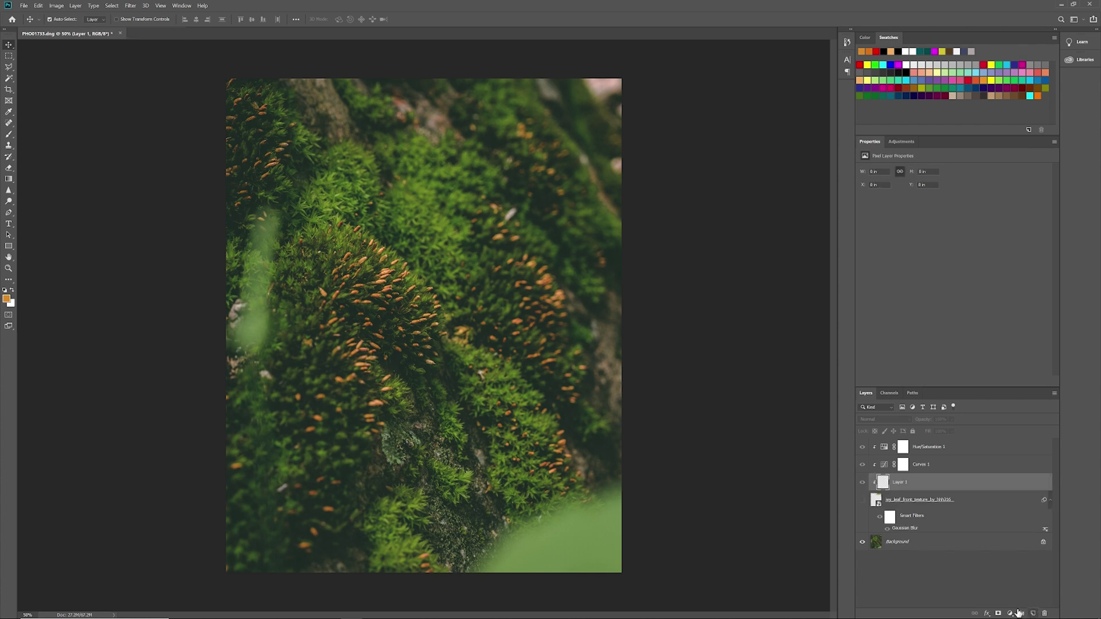
pyautogui.hotkey('ctrl', ']')
pyautogui.hotkey('ctrl', ']')
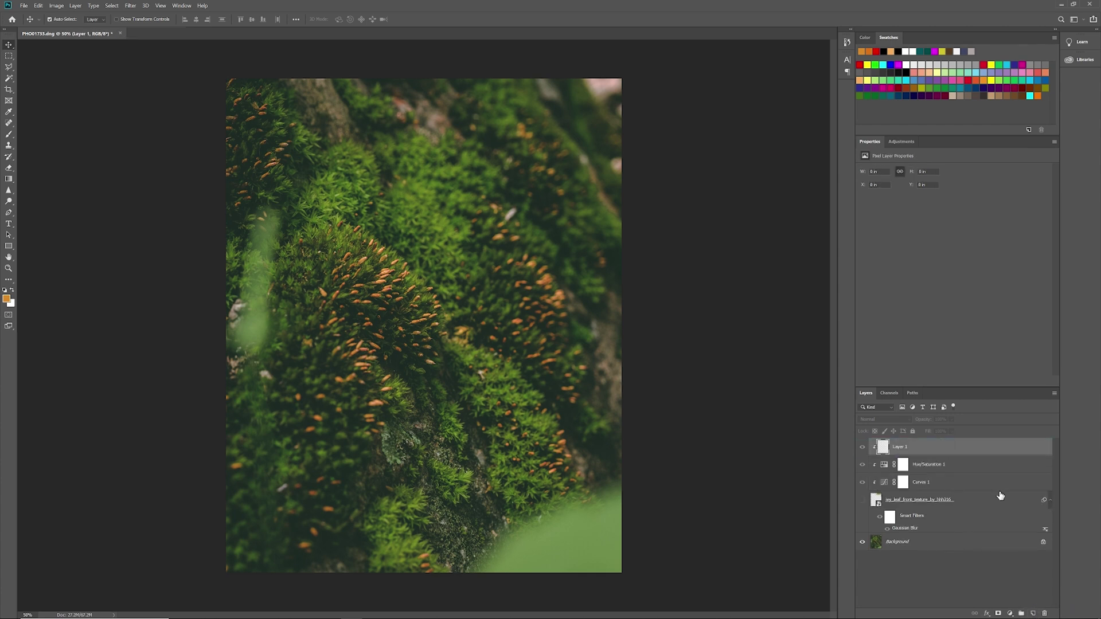
pyautogui.rightClick(944, 448)
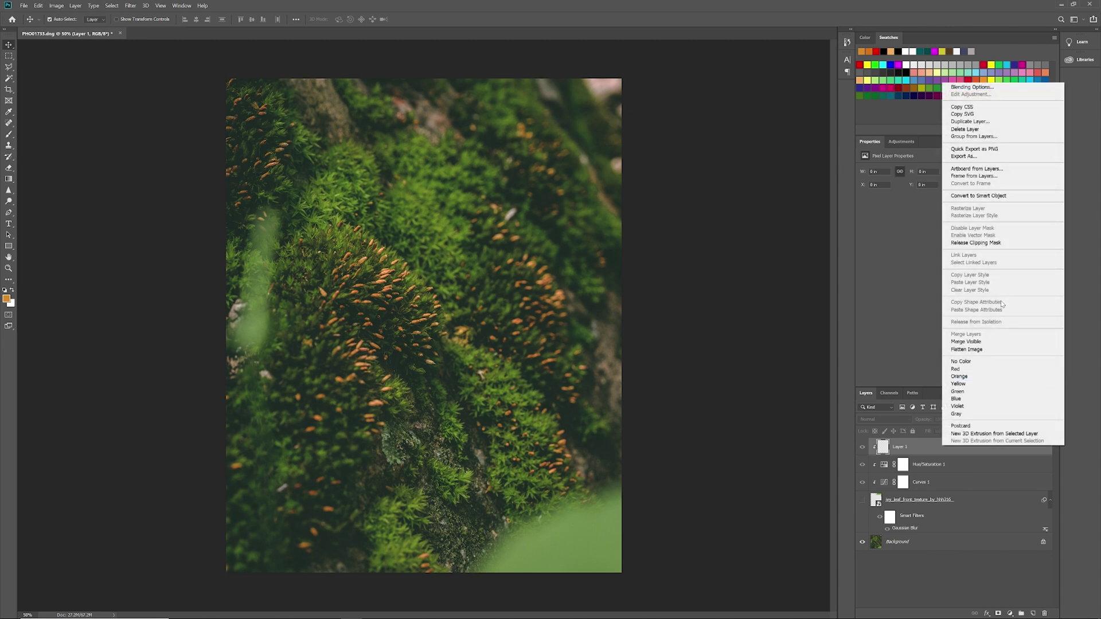
pyautogui.click(975, 243)
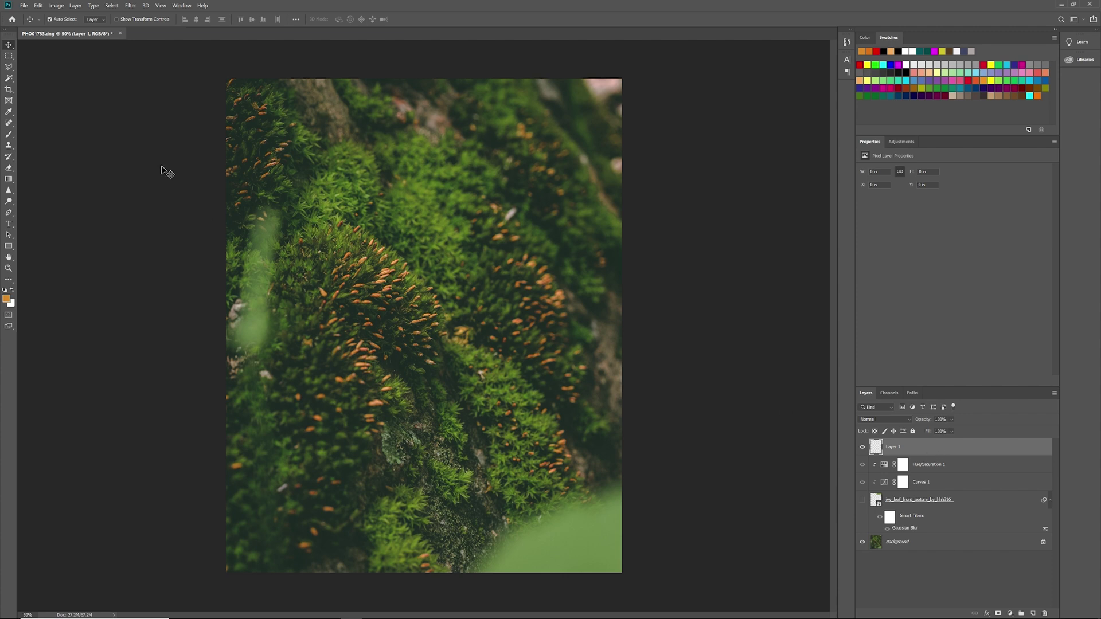
# - Paint a large orange patch with scattered dabs in the photo's lower-left corner using a smaller Soft Round brush
pyautogui.click(8, 136)
pyautogui.click(61, 21)
pyautogui.click(85, 121)
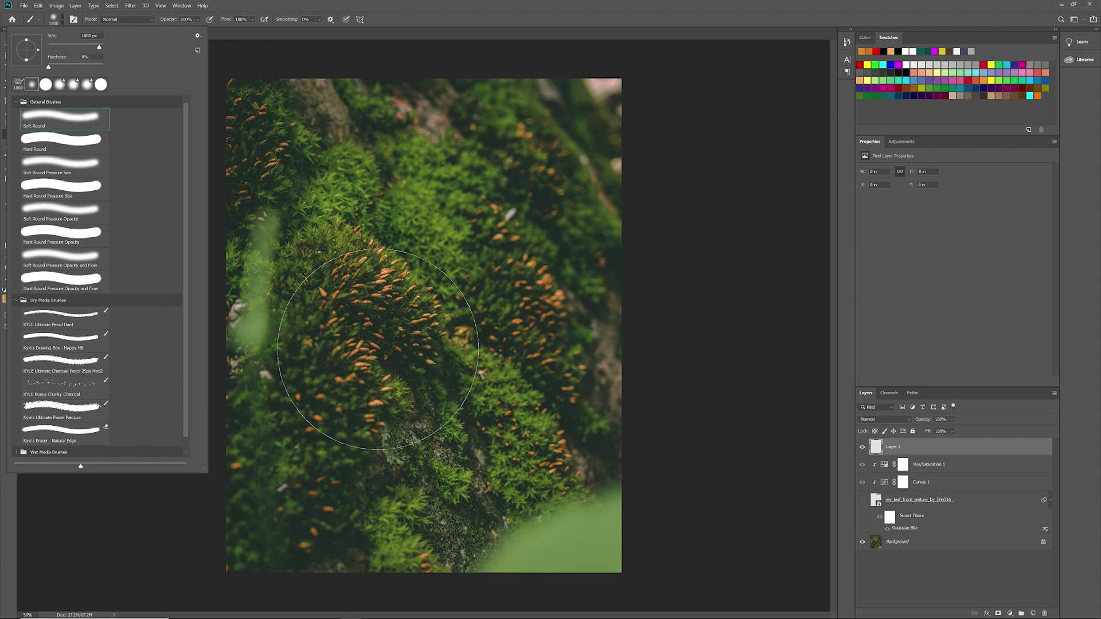
pyautogui.rightClick(688, 376)
pyautogui.press('Escape')
pyautogui.press('[')
pyautogui.press('[')
pyautogui.press('[')
pyautogui.press('[')
pyautogui.press('[')
pyautogui.press('[')
pyautogui.press('[')
pyautogui.press('[')
pyautogui.press('[')
pyautogui.press('[')
pyautogui.moveTo(221, 491)
pyautogui.mouseDown()
pyautogui.moveTo(250, 460)
pyautogui.moveTo(312, 446)
pyautogui.moveTo(329, 393)
pyautogui.moveTo(352, 448)
pyautogui.moveTo(368, 442)
pyautogui.moveTo(389, 462)
pyautogui.moveTo(418, 458)
pyautogui.moveTo(416, 447)
pyautogui.moveTo(403, 478)
pyautogui.moveTo(414, 495)
pyautogui.moveTo(361, 505)
pyautogui.moveTo(364, 519)
pyautogui.moveTo(432, 536)
pyautogui.moveTo(453, 573)
pyautogui.mouseUp()
pyautogui.click(332, 379)
pyautogui.click(427, 423)
pyautogui.moveTo(361, 487)
pyautogui.mouseDown()
pyautogui.moveTo(305, 505)
pyautogui.moveTo(310, 517)
pyautogui.moveTo(322, 517)
pyautogui.moveTo(308, 461)
pyautogui.moveTo(358, 491)
pyautogui.moveTo(273, 507)
pyautogui.moveTo(267, 519)
pyautogui.moveTo(255, 500)
pyautogui.moveTo(244, 537)
pyautogui.moveTo(303, 553)
pyautogui.moveTo(345, 534)
pyautogui.moveTo(412, 567)
pyautogui.moveTo(283, 542)
pyautogui.mouseUp()
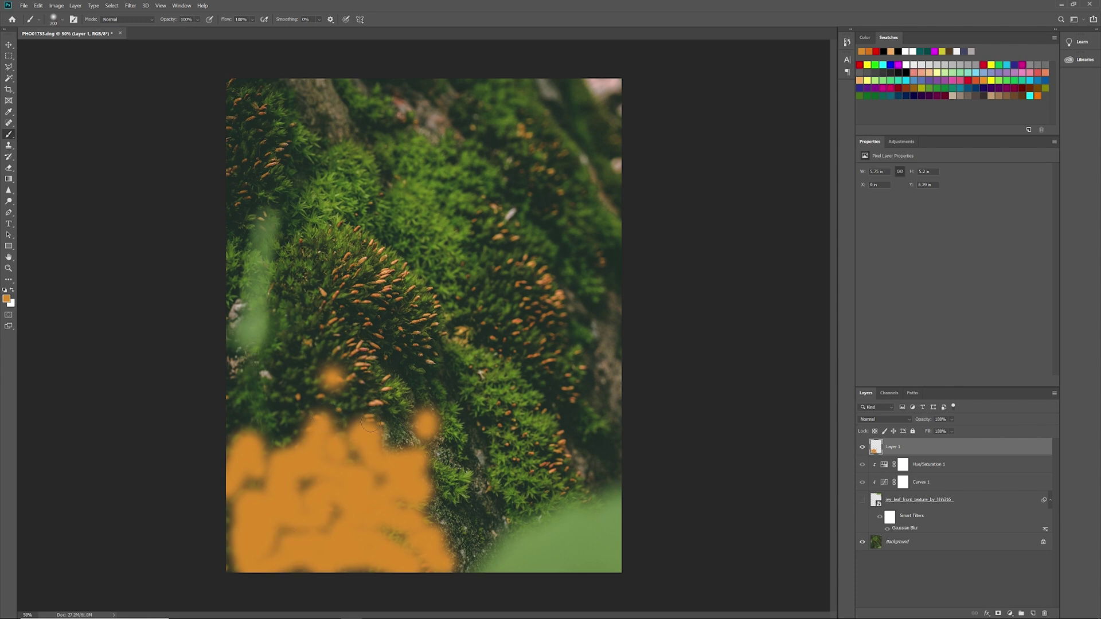
# - Paint thin orange strokes radiating outward from the upper and right edges of the orange patch
pyautogui.moveTo(370, 422); pyautogui.dragTo(382, 371)
pyautogui.moveTo(425, 475); pyautogui.dragTo(499, 439)
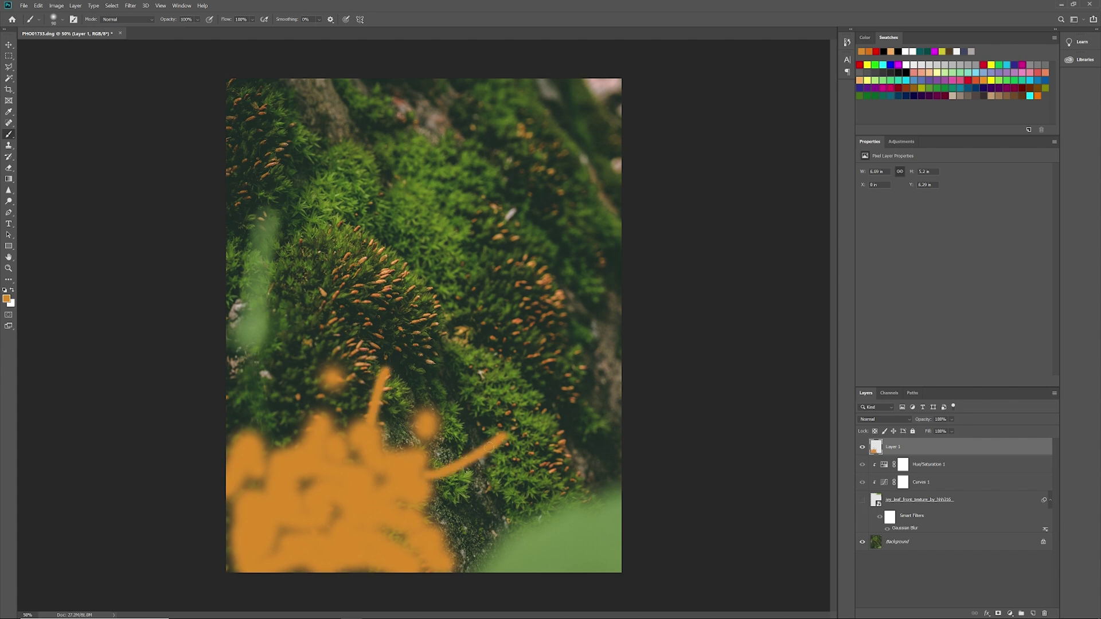
pyautogui.moveTo(269, 450); pyautogui.dragTo(287, 394)
pyautogui.moveTo(427, 508); pyautogui.dragTo(492, 485)
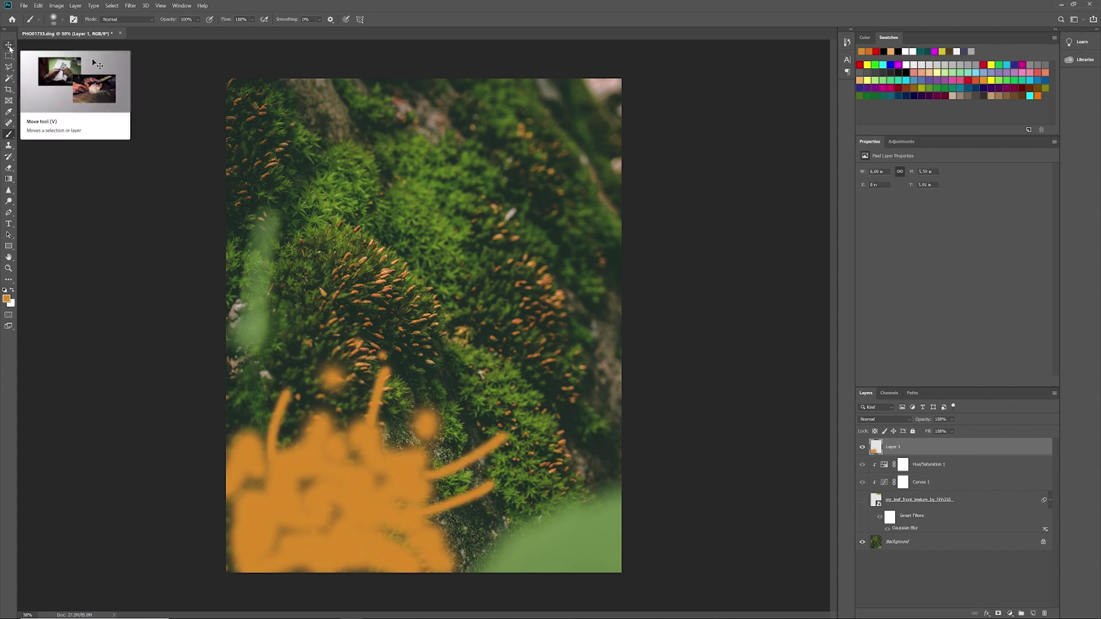
# - Move the painted orange layer further into the photo's lower-left corner
pyautogui.click(9, 47)
pyautogui.moveTo(313, 484); pyautogui.dragTo(276, 491)
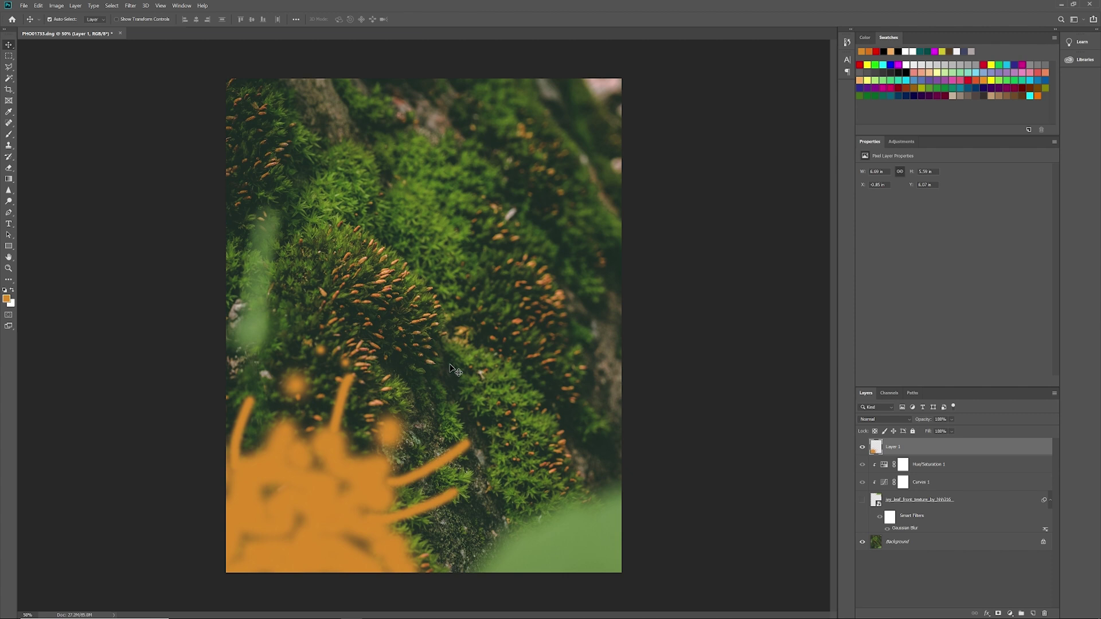
pyautogui.moveTo(410, 436); pyautogui.dragTo(402, 459)
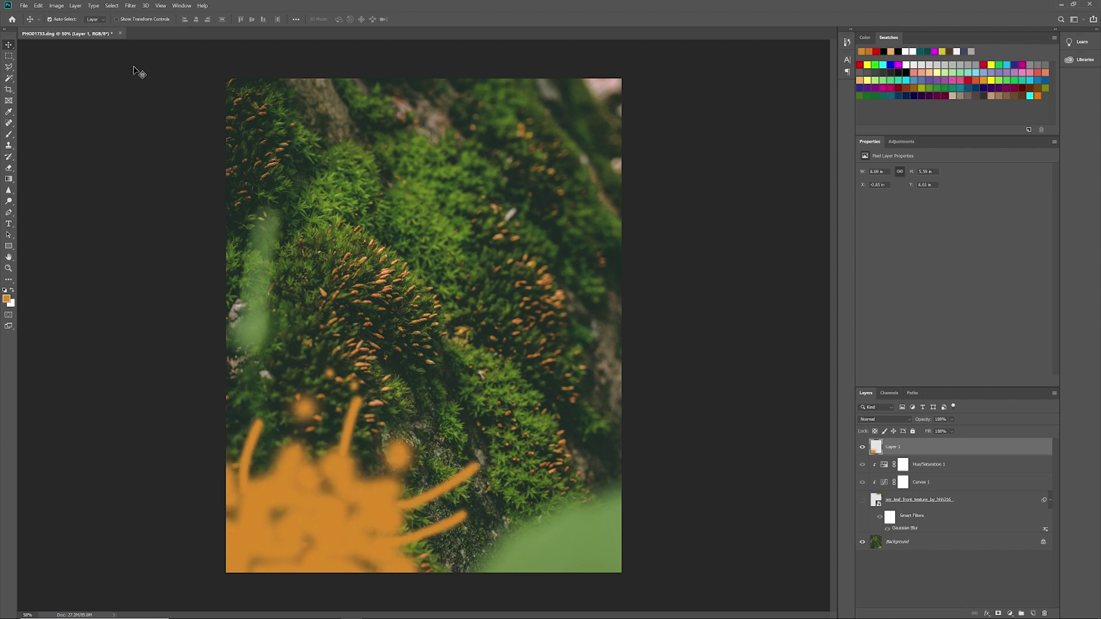
# - Apply a Gaussian Blur with a radius of 92.7 pixels to the orange layer
pyautogui.click(131, 6)
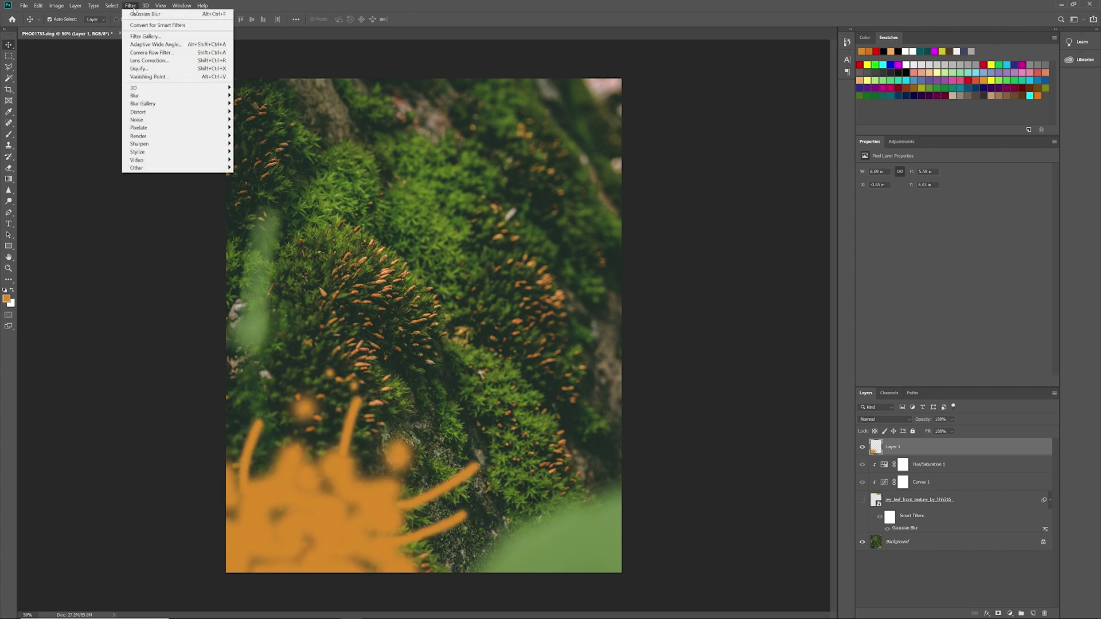
pyautogui.moveTo(149, 96)
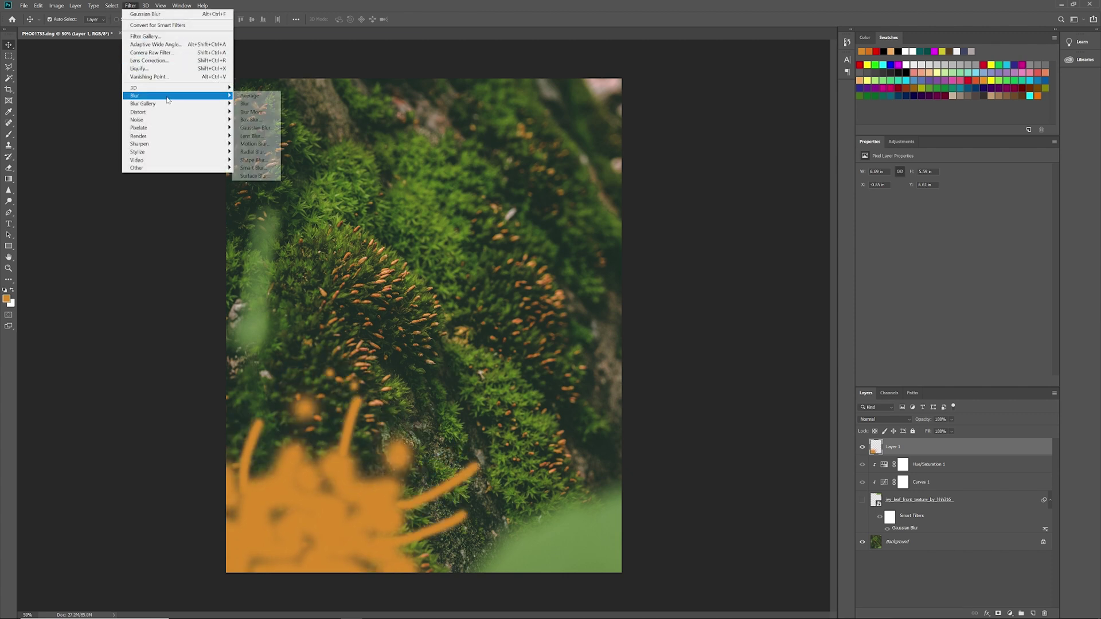
pyautogui.click(278, 128)
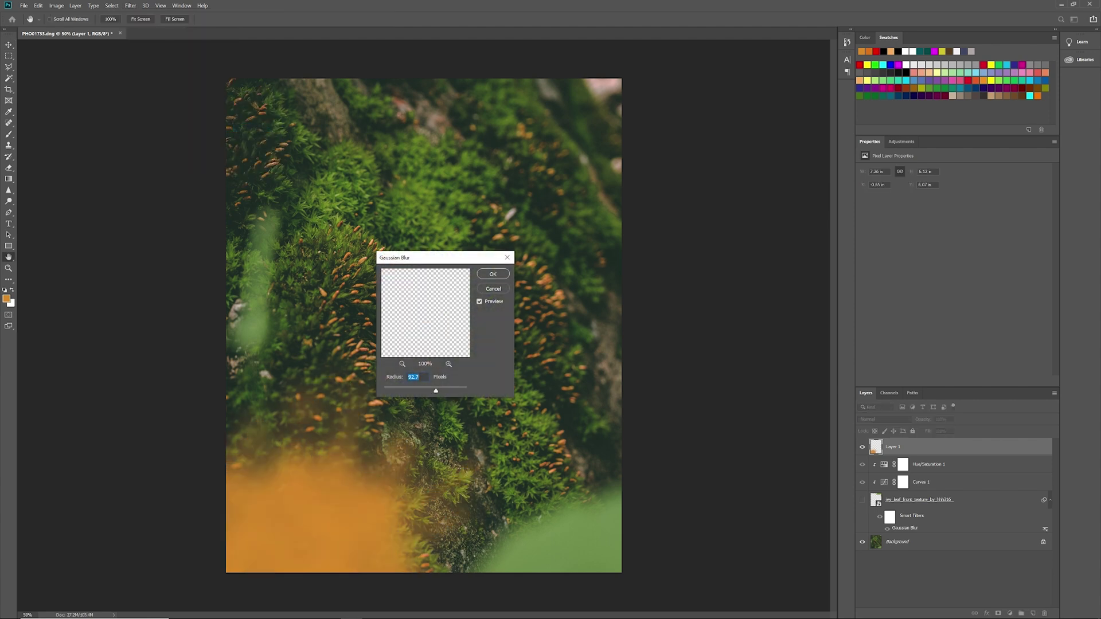
pyautogui.click(493, 274)
# - Shift the blurred orange patch left, reshape and reposition it with Free Transform, and commit the transform
pyautogui.press('v')
pyautogui.moveTo(332, 514); pyautogui.dragTo(309, 517)
pyautogui.hotkey('ctrl', 't')
pyautogui.moveTo(501, 339); pyautogui.dragTo(543, 407)
pyautogui.moveTo(436, 458); pyautogui.dragTo(491, 454)
pyautogui.press('Return')
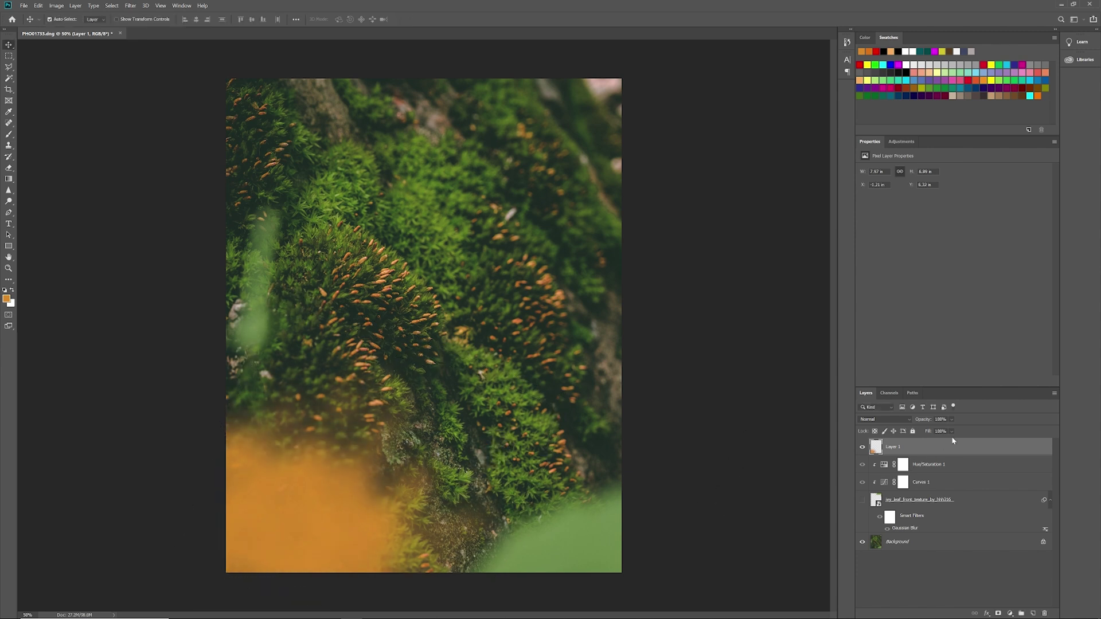
# - Set the orange layer's blend mode to Soft Light and nudge the patch slightly right and down
pyautogui.click(909, 424)
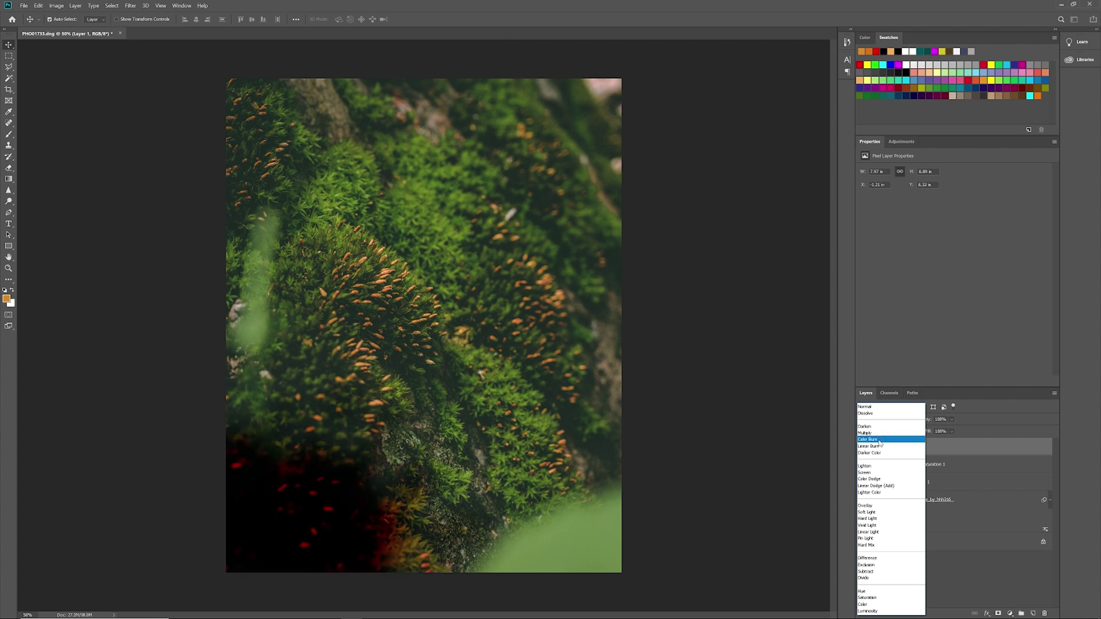
pyautogui.click(888, 512)
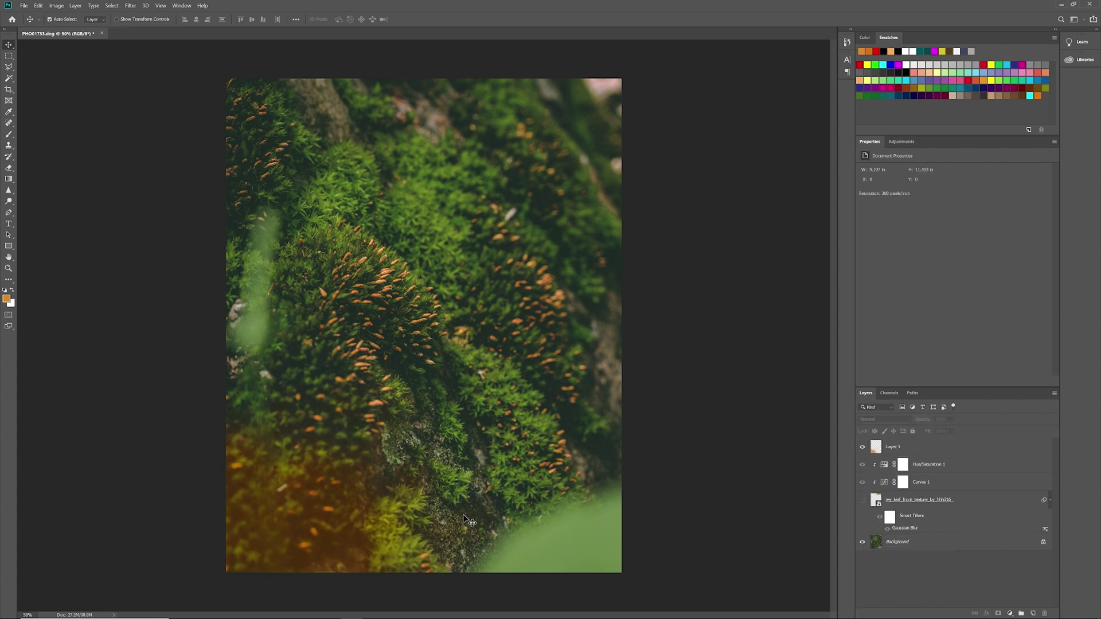
pyautogui.moveTo(327, 504); pyautogui.dragTo(344, 516)
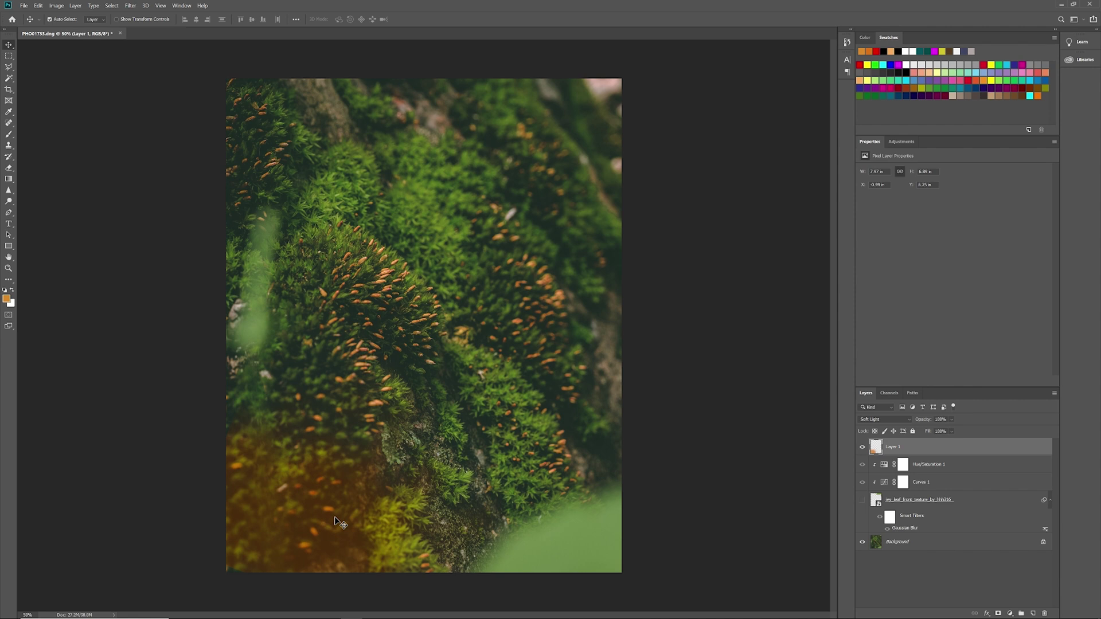
# - Enlarge and reposition the orange glow in the lower-left corner with Free Transform, and show the ivy leaf layer again
pyautogui.hotkey('ctrl', 't')
pyautogui.moveTo(526, 347); pyautogui.dragTo(571, 307)
pyautogui.moveTo(477, 403); pyautogui.dragTo(456, 421)
pyautogui.press('Return')
pyautogui.click(862, 501)
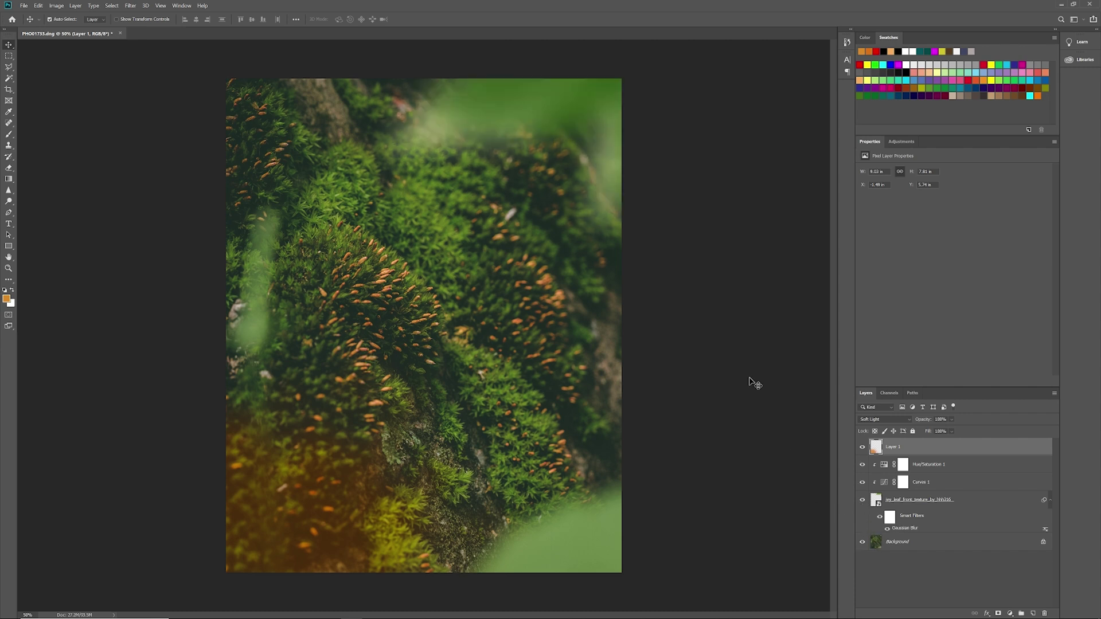
# - Lower the opacity of the blurred ivy leaf layer so the leaf looks more transparent, and deselect the layer
pyautogui.click(974, 492)
pyautogui.click(951, 420)
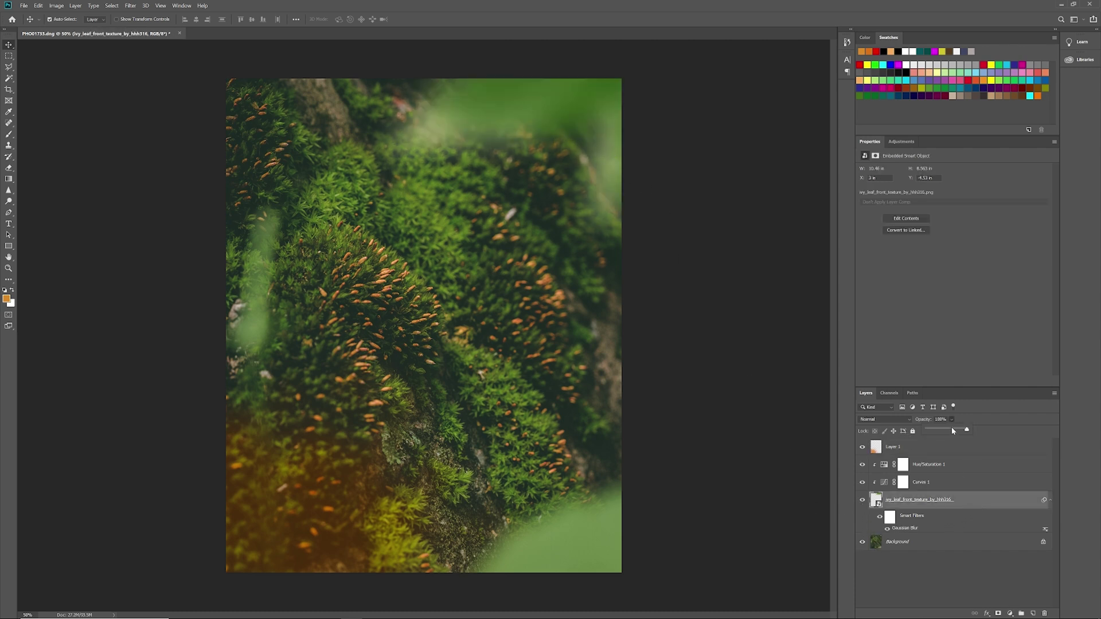
pyautogui.click(955, 430)
pyautogui.click(963, 582)
pyautogui.click(962, 581)
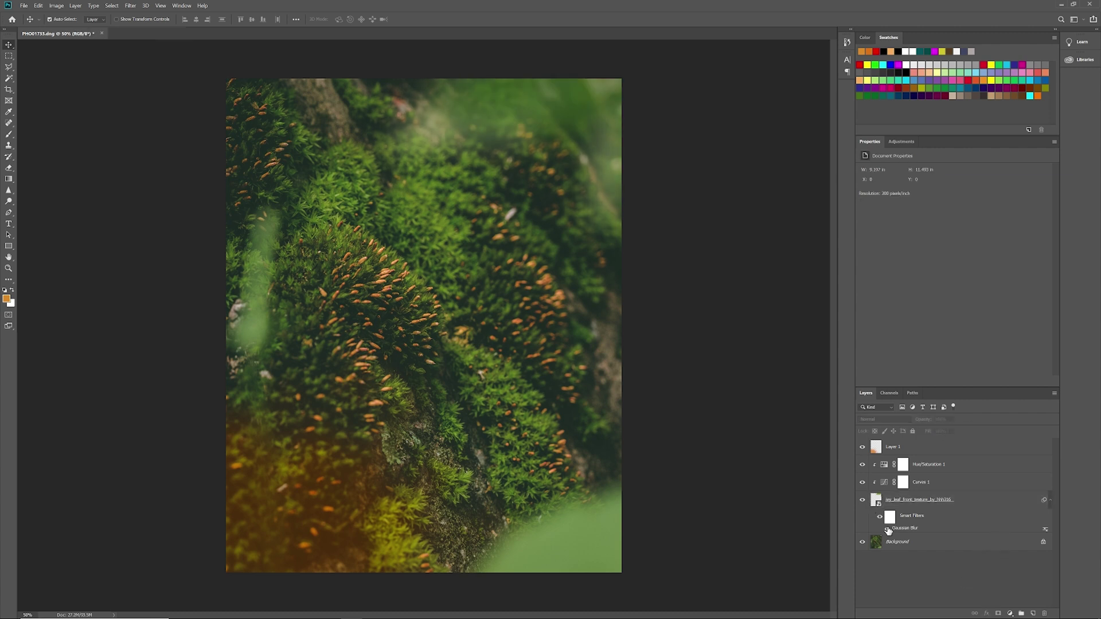
# - Set the orange glow layer's blend mode to Normal and reduce its opacity to about 60%
pyautogui.click(916, 451)
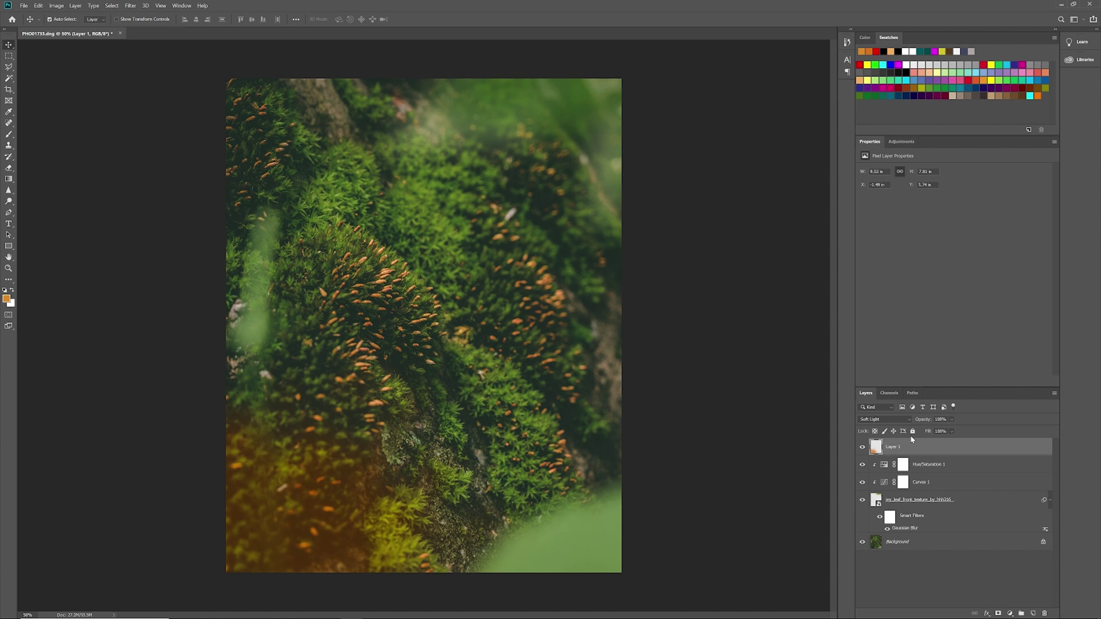
pyautogui.click(907, 417)
pyautogui.click(873, 407)
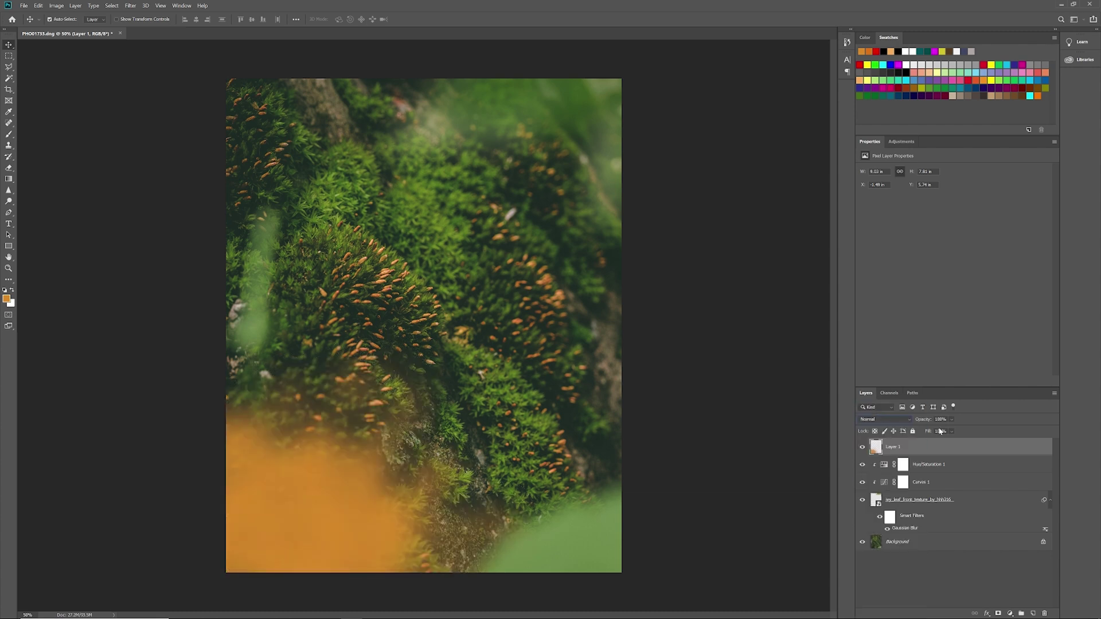
pyautogui.moveTo(950, 422); pyautogui.dragTo(954, 432)
# - Move the orange glow further down and left into the photo's lower-left corner, and deselect its layer
pyautogui.moveTo(301, 525)
pyautogui.mouseDown()
pyautogui.moveTo(324, 531)
pyautogui.moveTo(309, 533)
pyautogui.mouseUp()
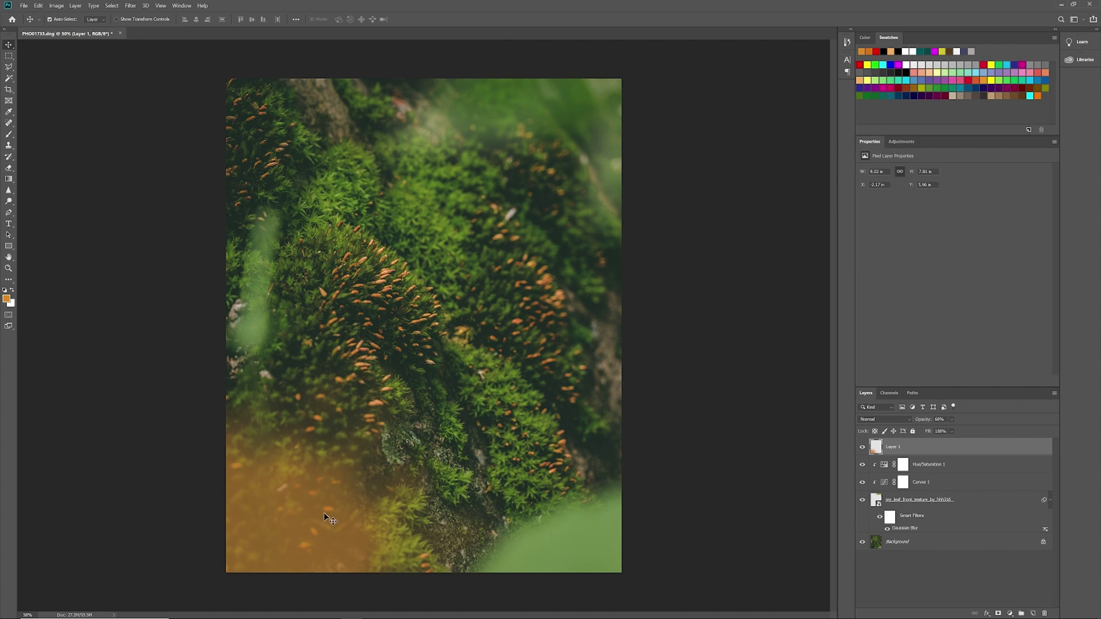
pyautogui.moveTo(321, 511); pyautogui.dragTo(256, 542)
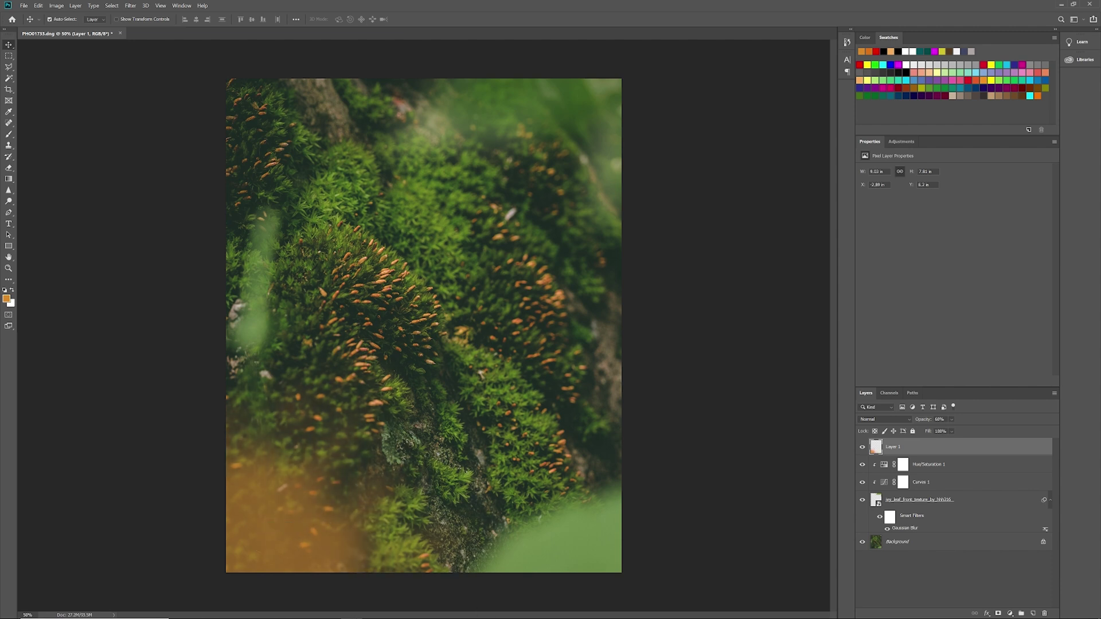
pyautogui.click(439, 567)
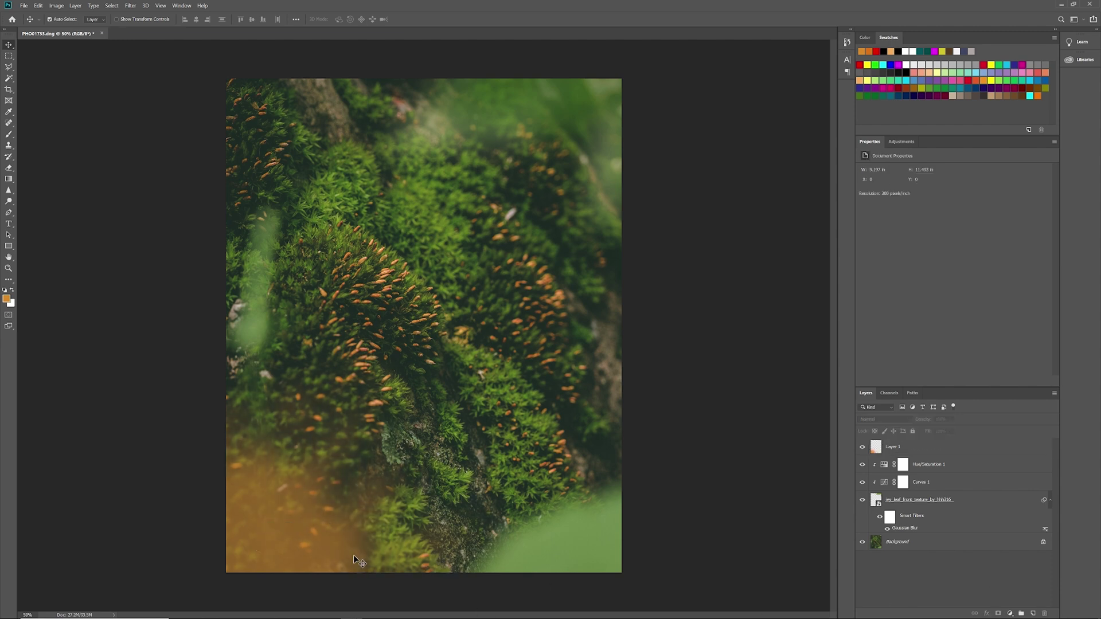